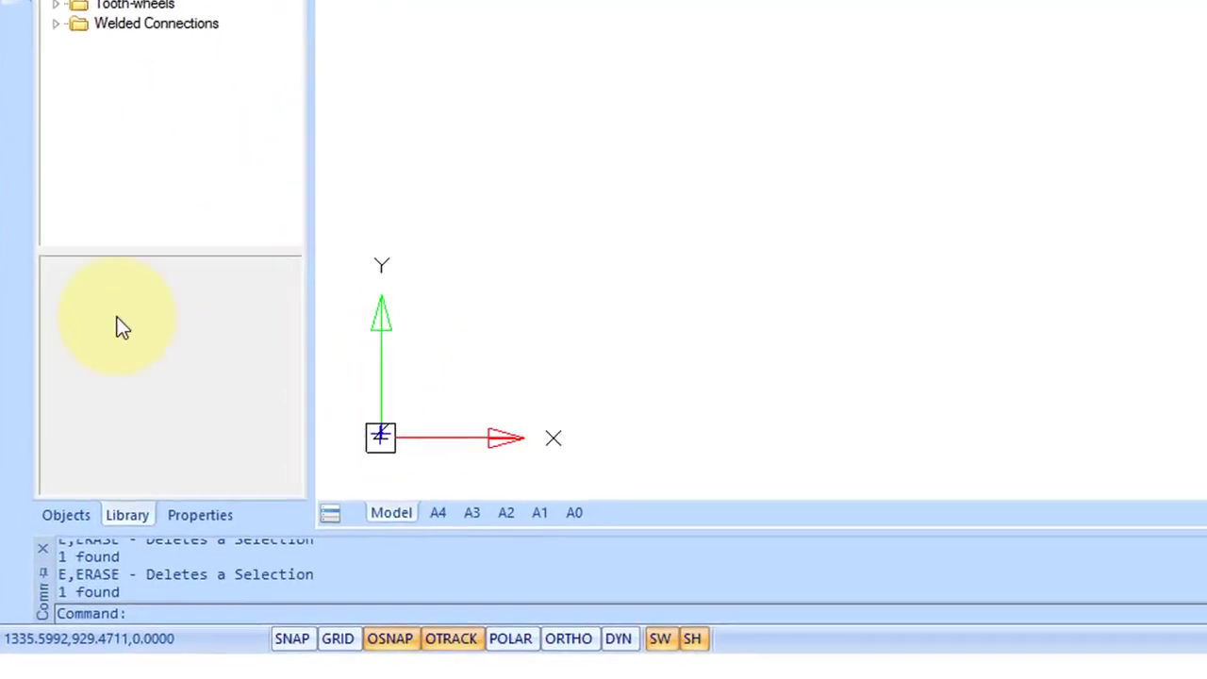
Step: Insert a Thrust ring from the library's Axes folder into the empty drawing area, oriented so its direction points downward
click(144, 508)
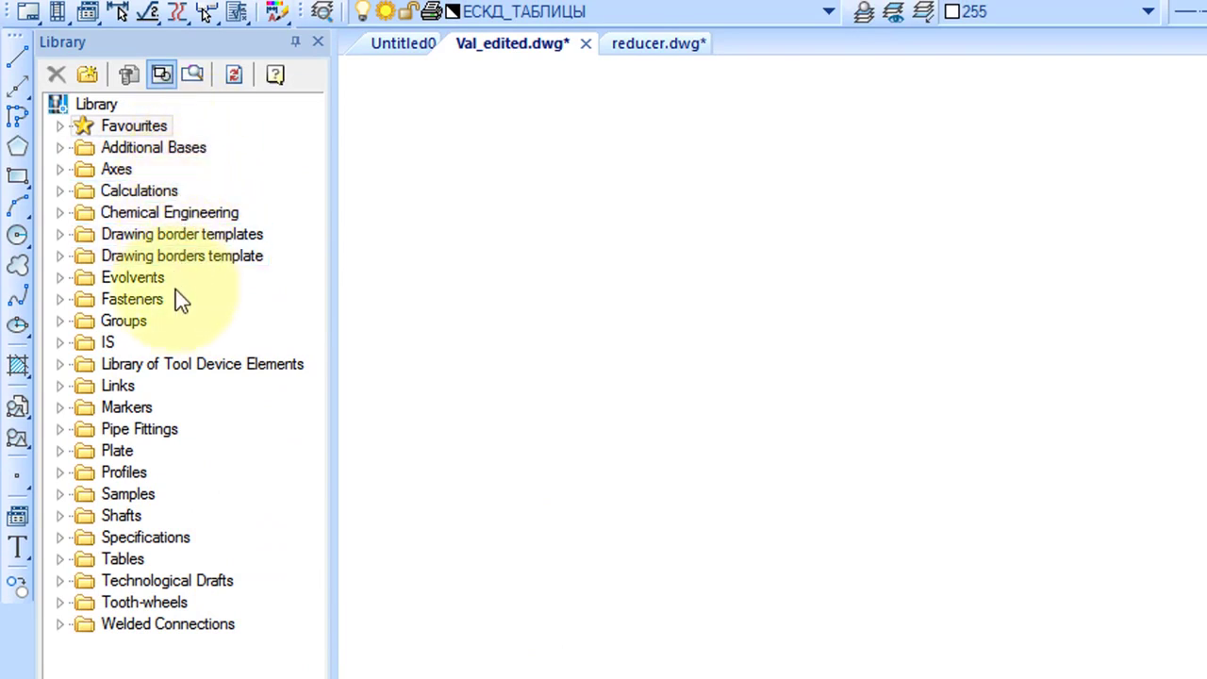
click(165, 625)
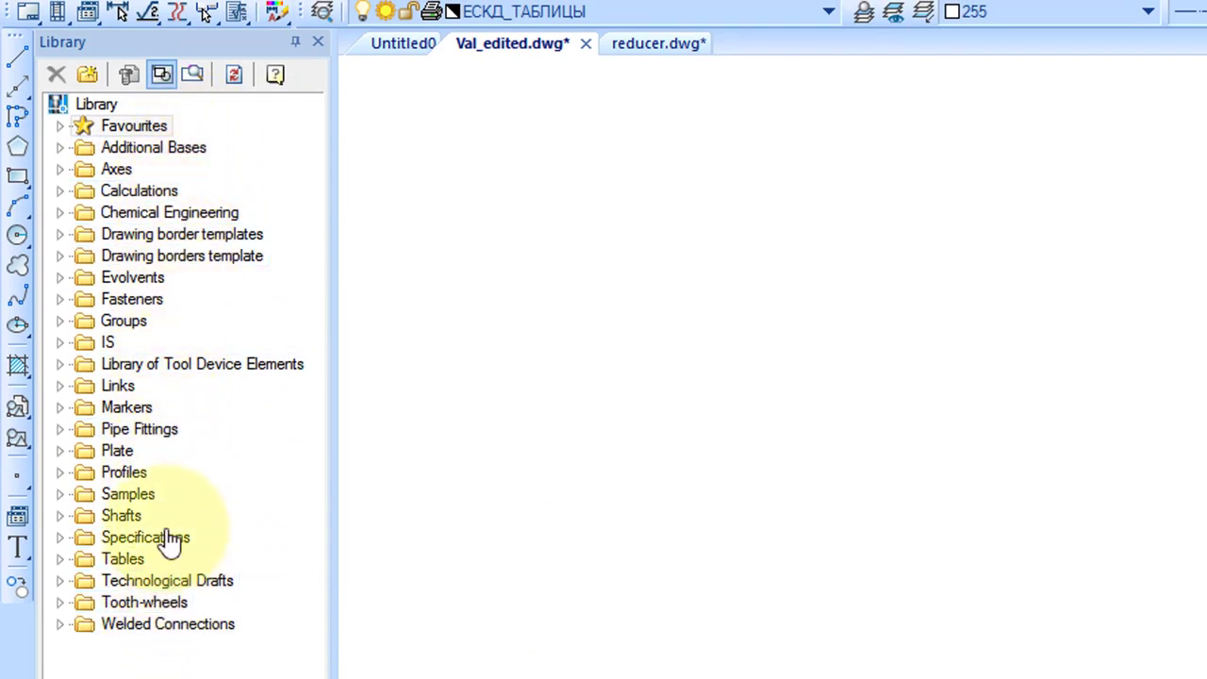
click(62, 170)
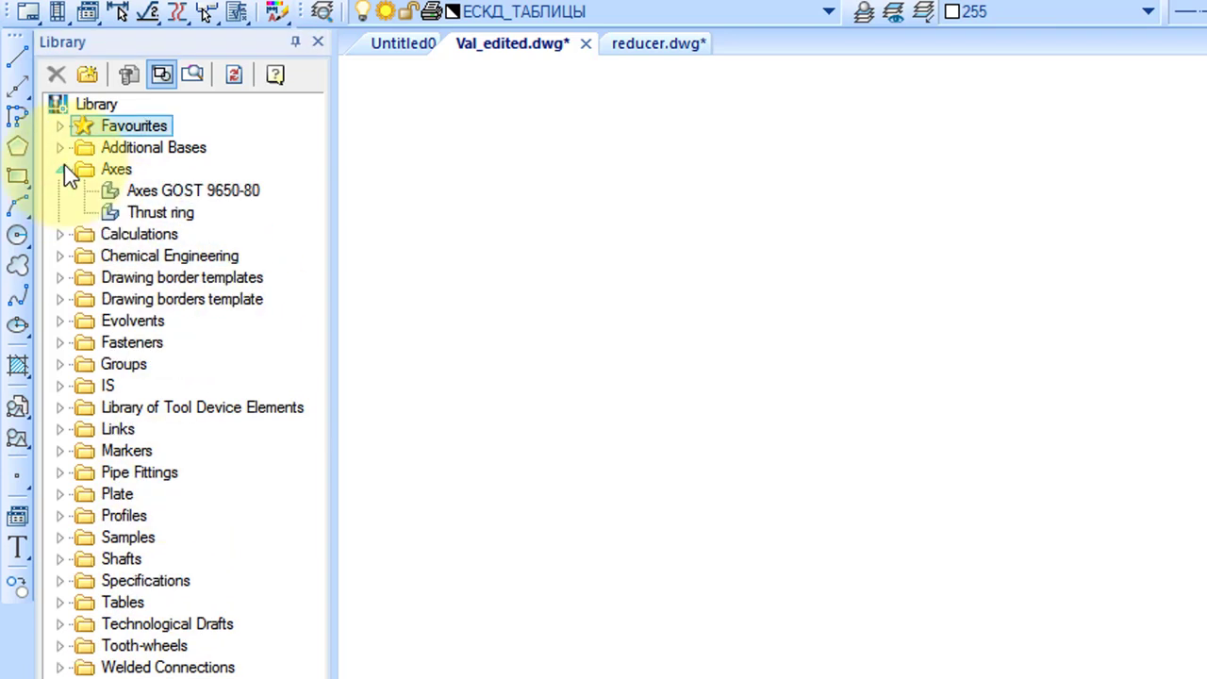
click(142, 215)
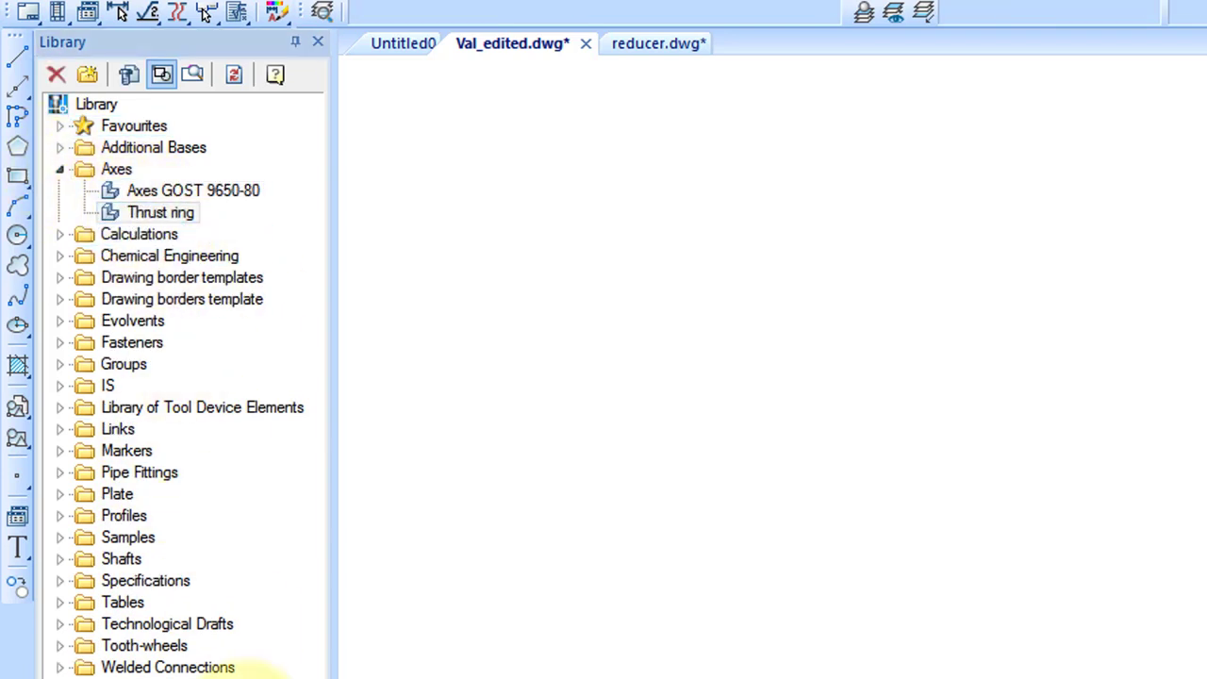
drag(269, 425, 221, 517)
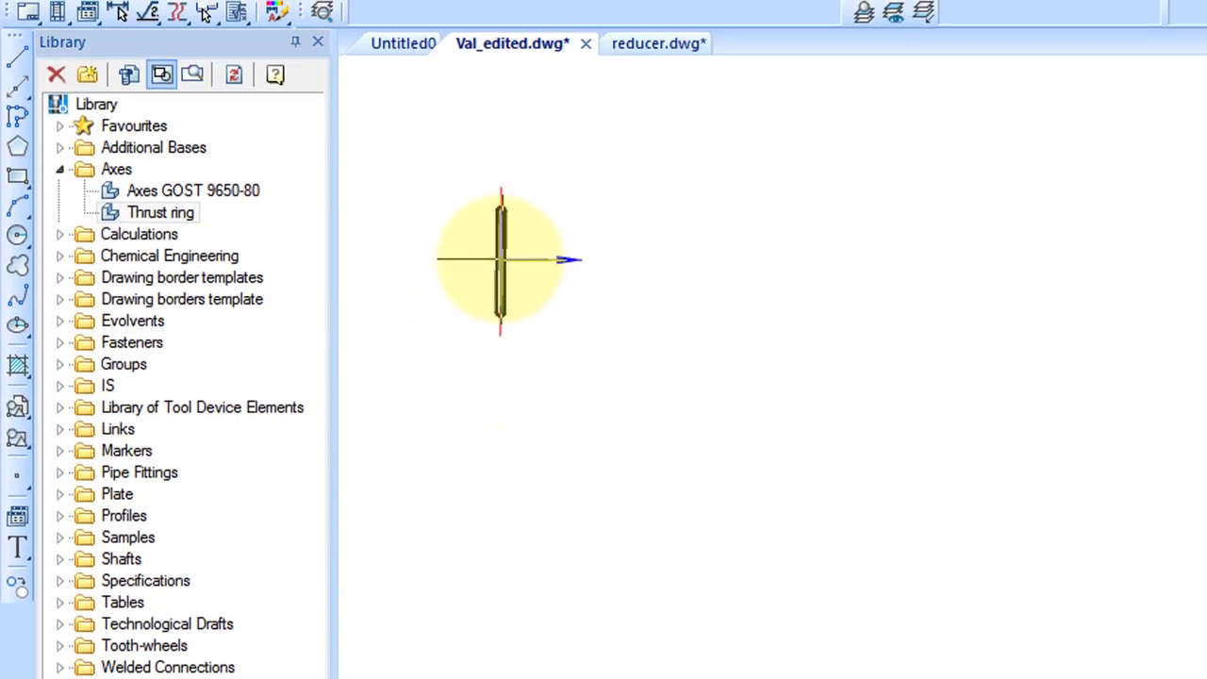
click(501, 258)
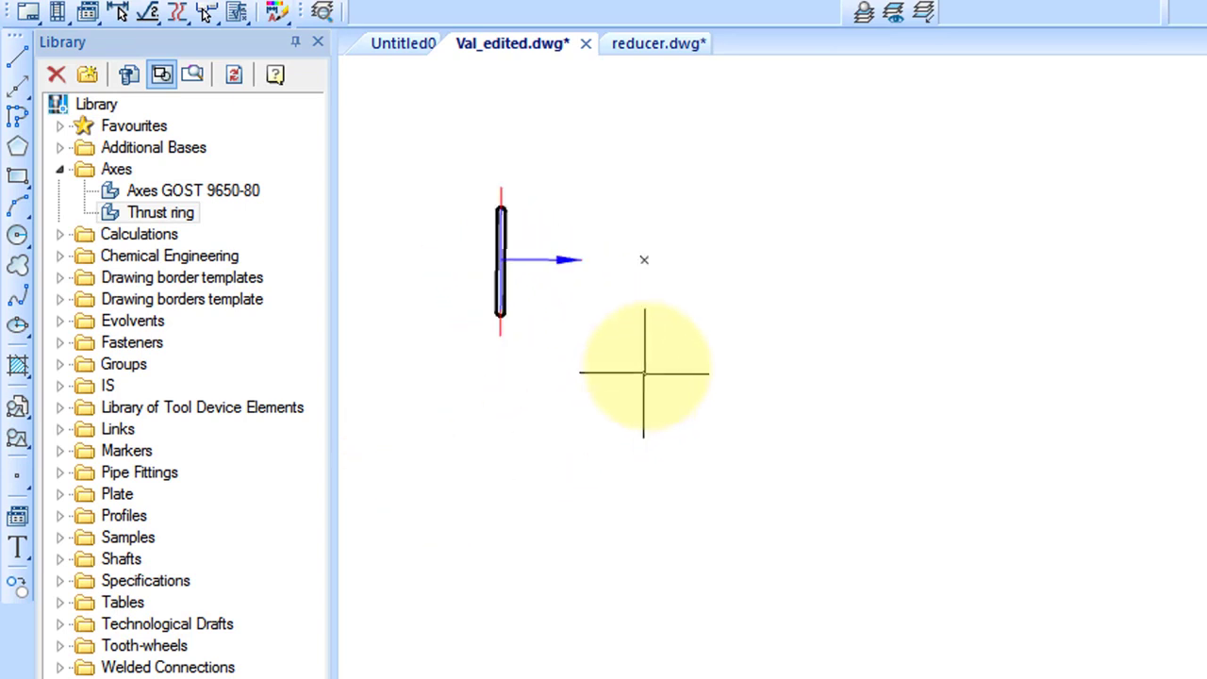
click(647, 350)
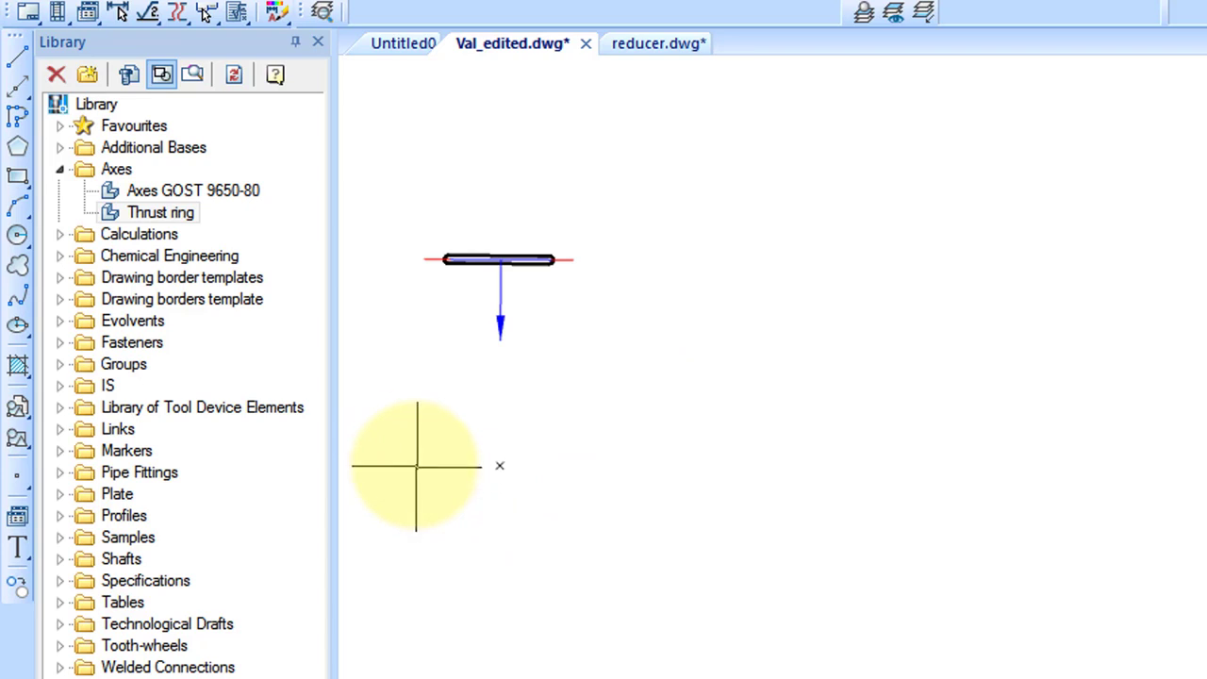
click(420, 435)
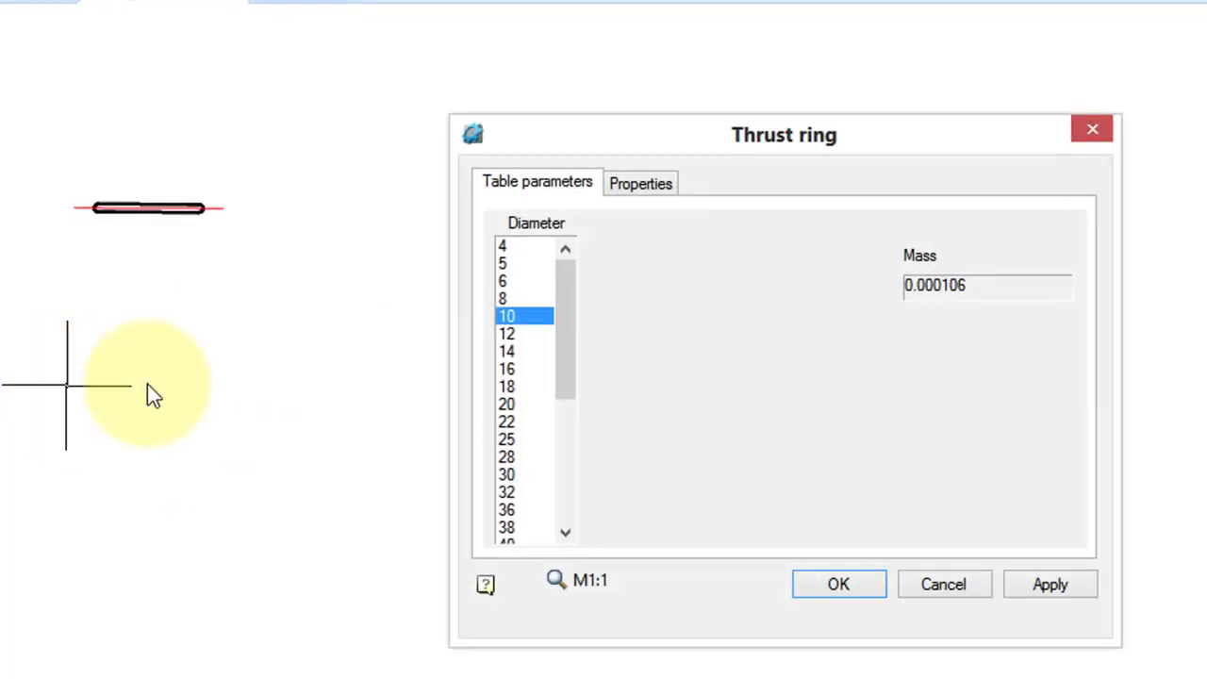
Step: Set the thrust ring's diameter to 25 and apply it
drag(651, 141, 480, 121)
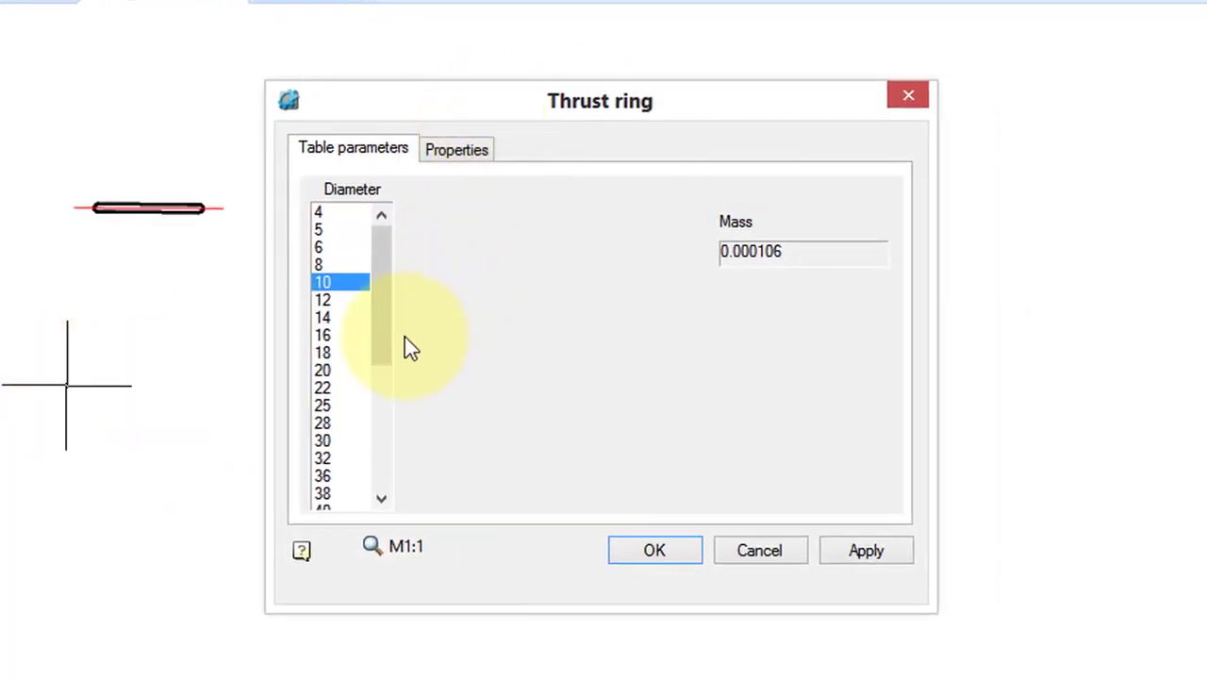
click(327, 405)
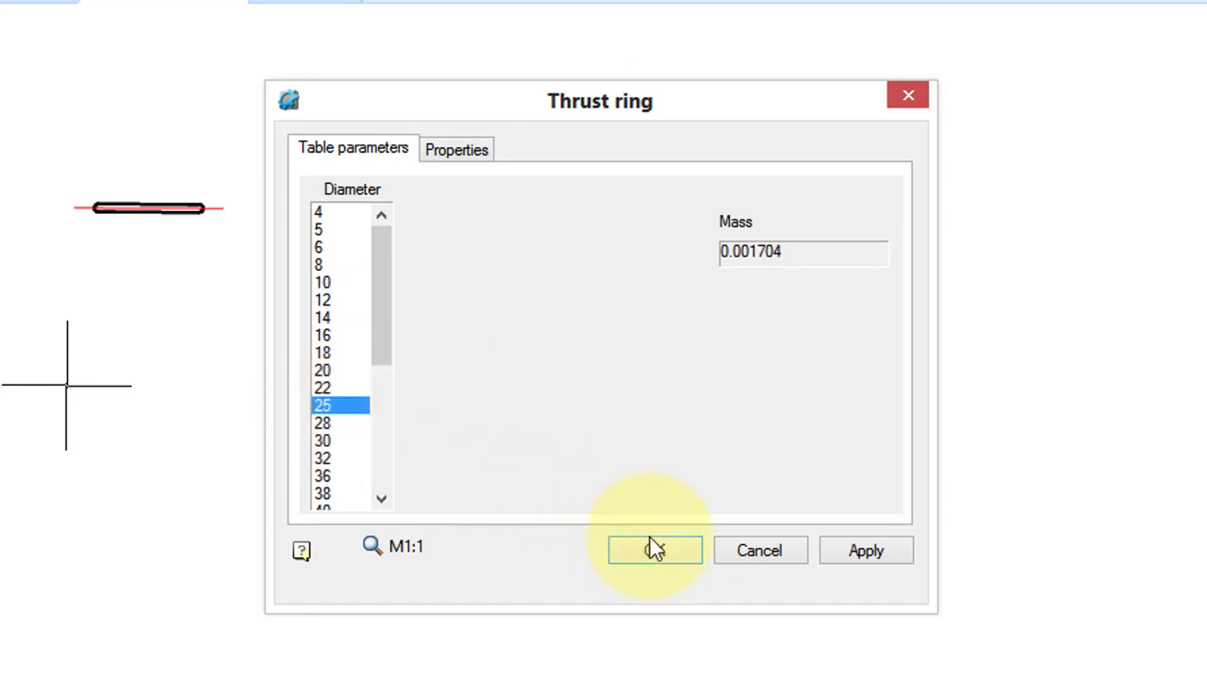
click(839, 558)
Step: Switch the thrust ring to the side view showing the open ring, apply it, and finish placement without inserting another ring
drag(679, 106, 749, 95)
click(530, 144)
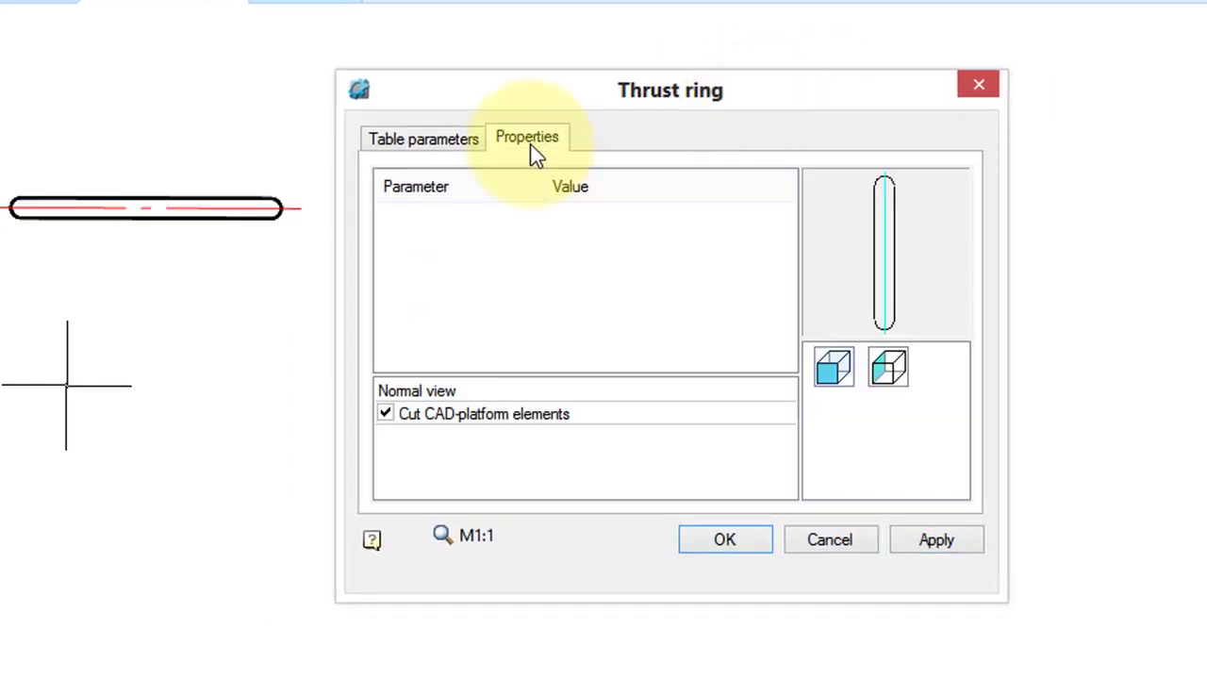
click(891, 375)
click(932, 542)
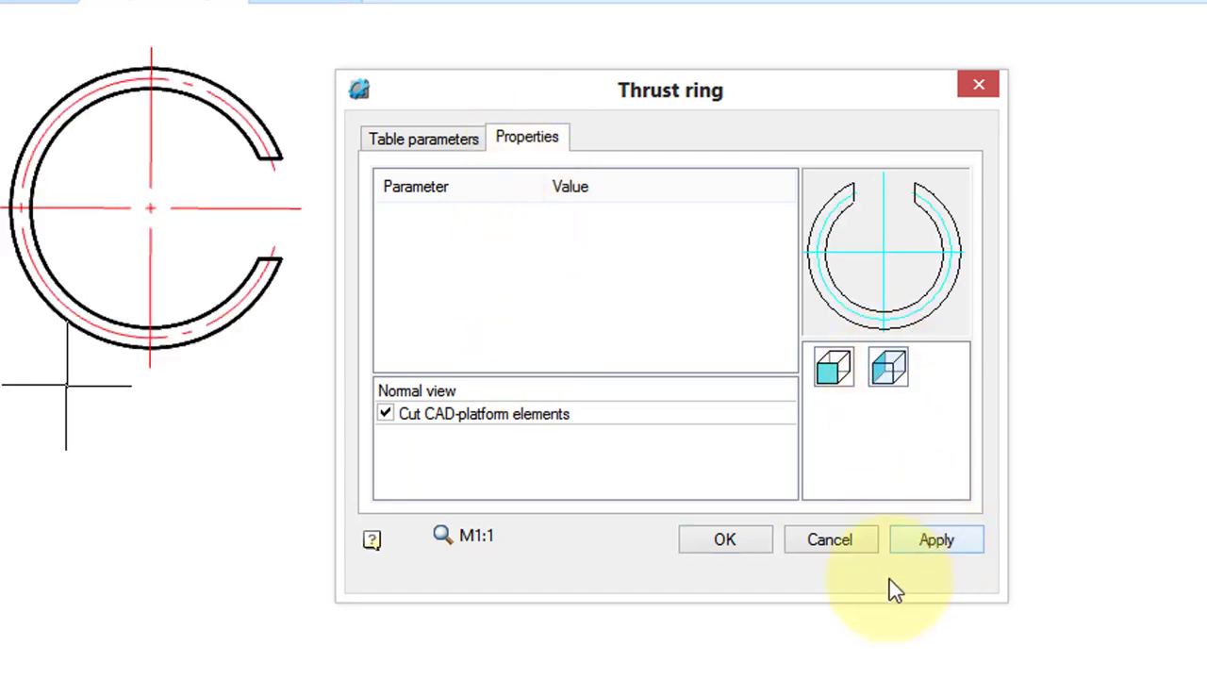
click(717, 545)
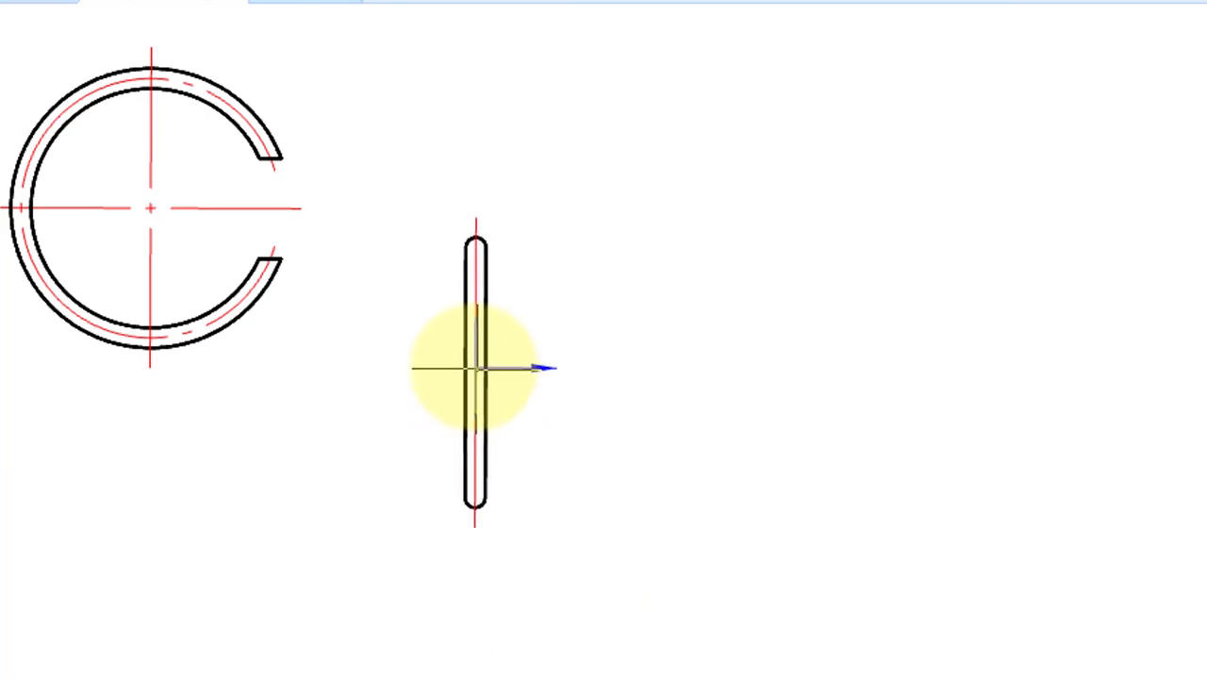
key(Escape)
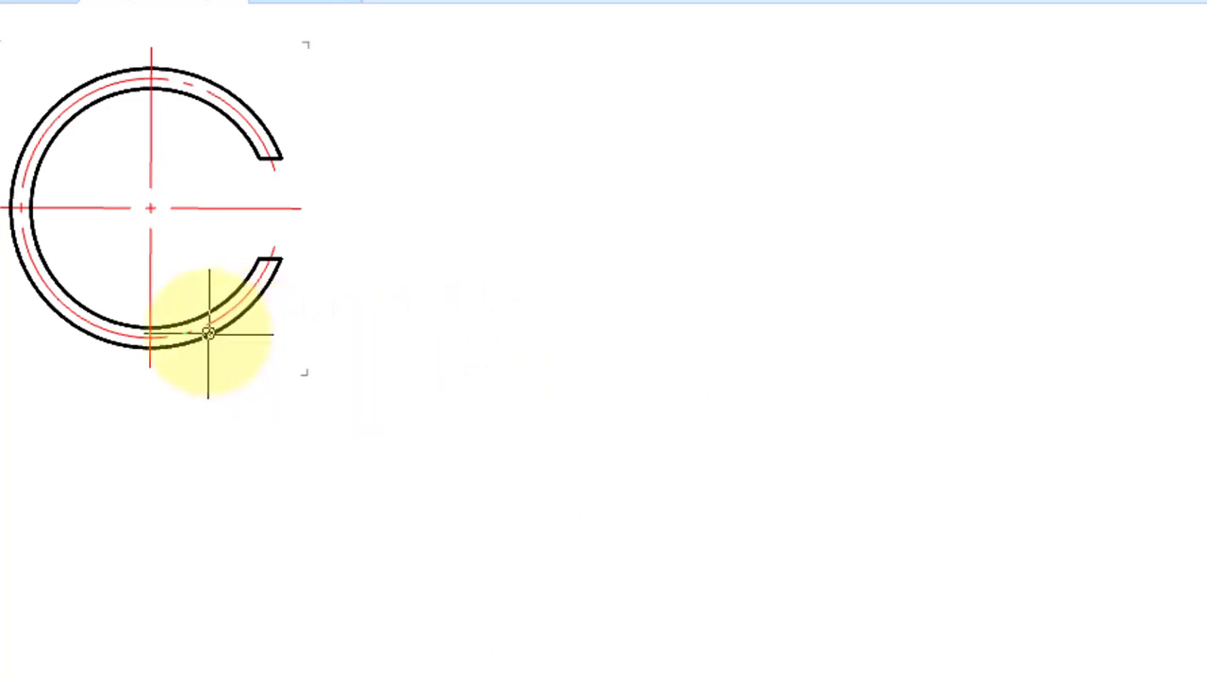
Step: Edit the placed thrust ring and change its diameter to 10
mouse_move(261, 272)
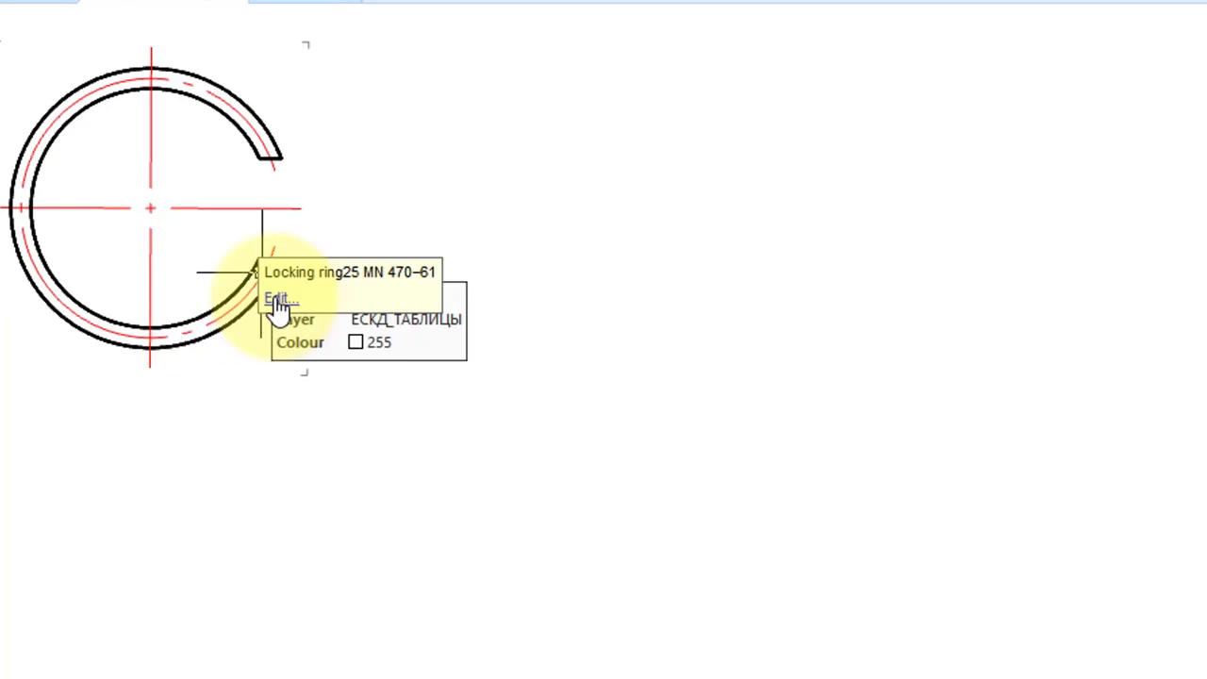
click(278, 300)
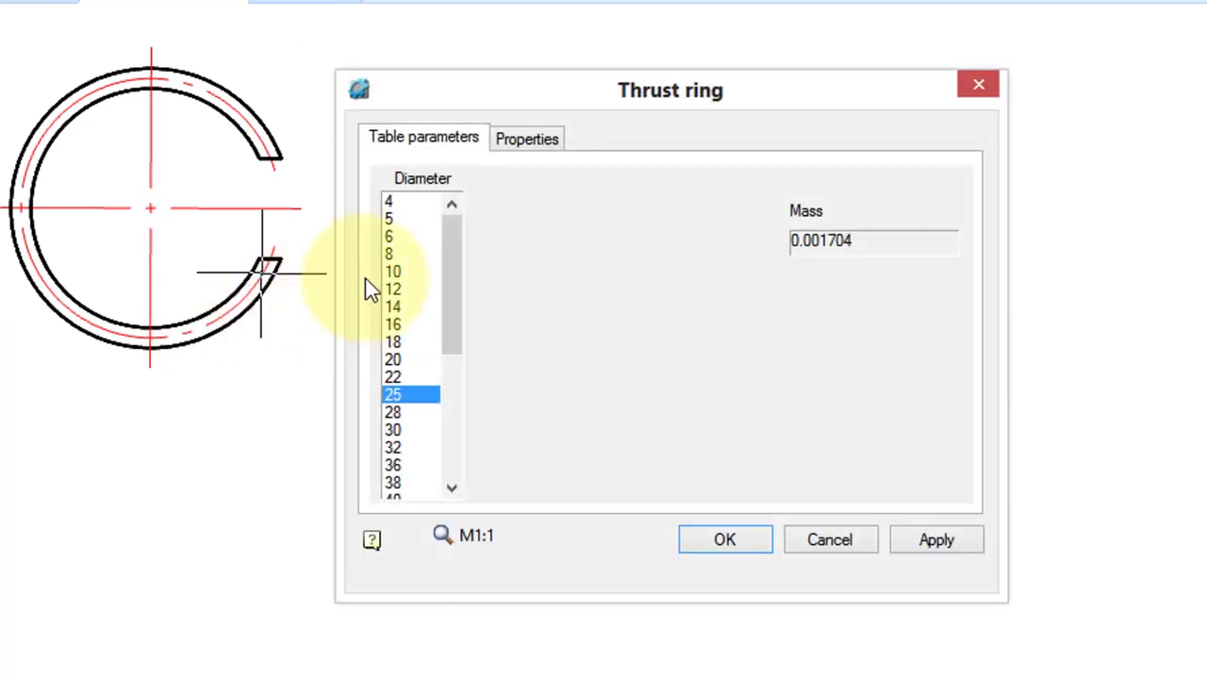
click(389, 272)
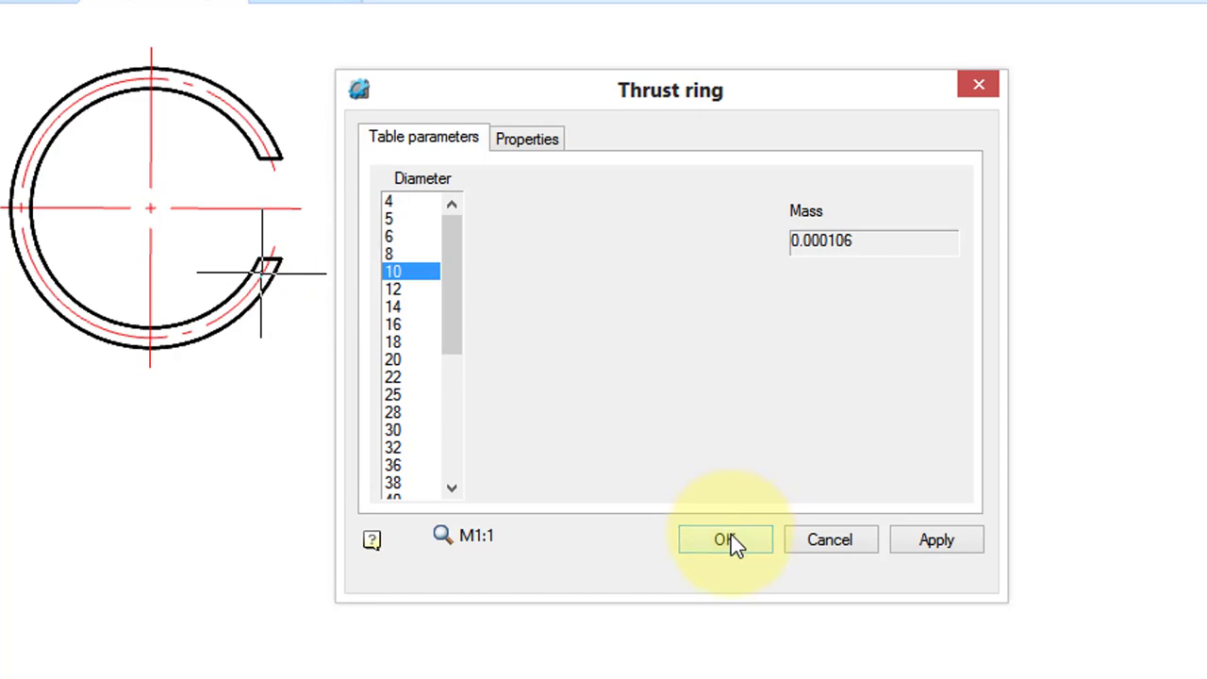
click(923, 542)
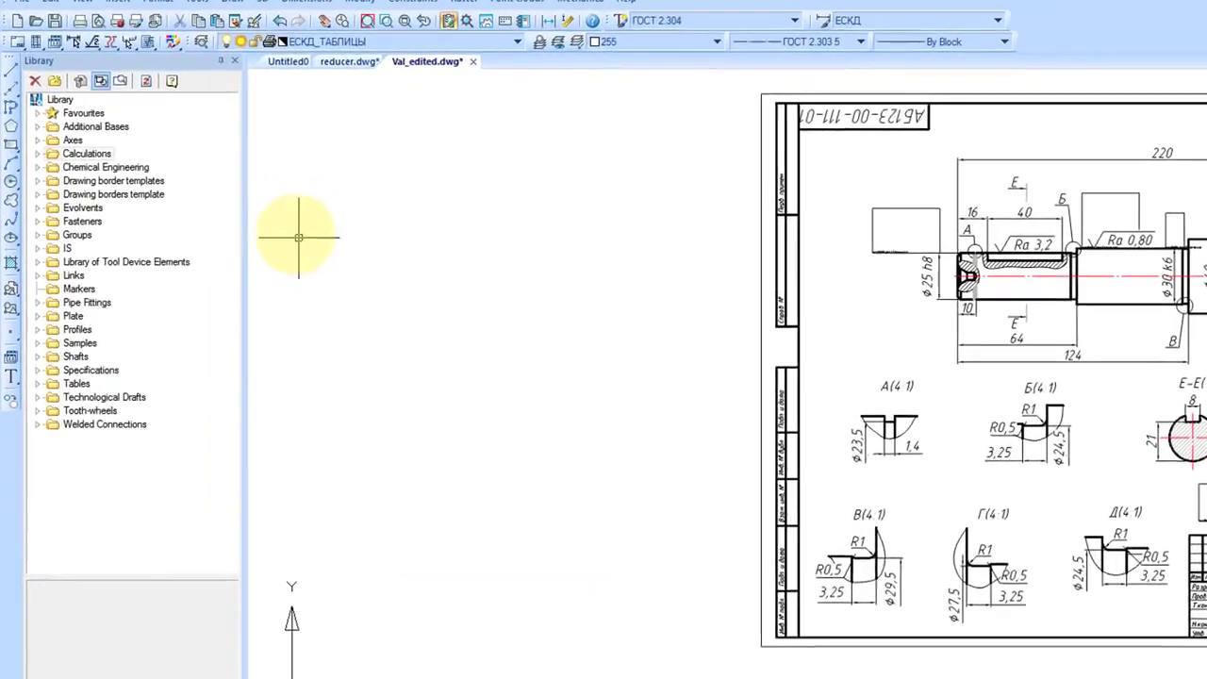
Step: Place the Bevel Gearing Strength Analysis calculation from the library's Bevel Gears folder in the blank area beside the shaft drawing
click(60, 161)
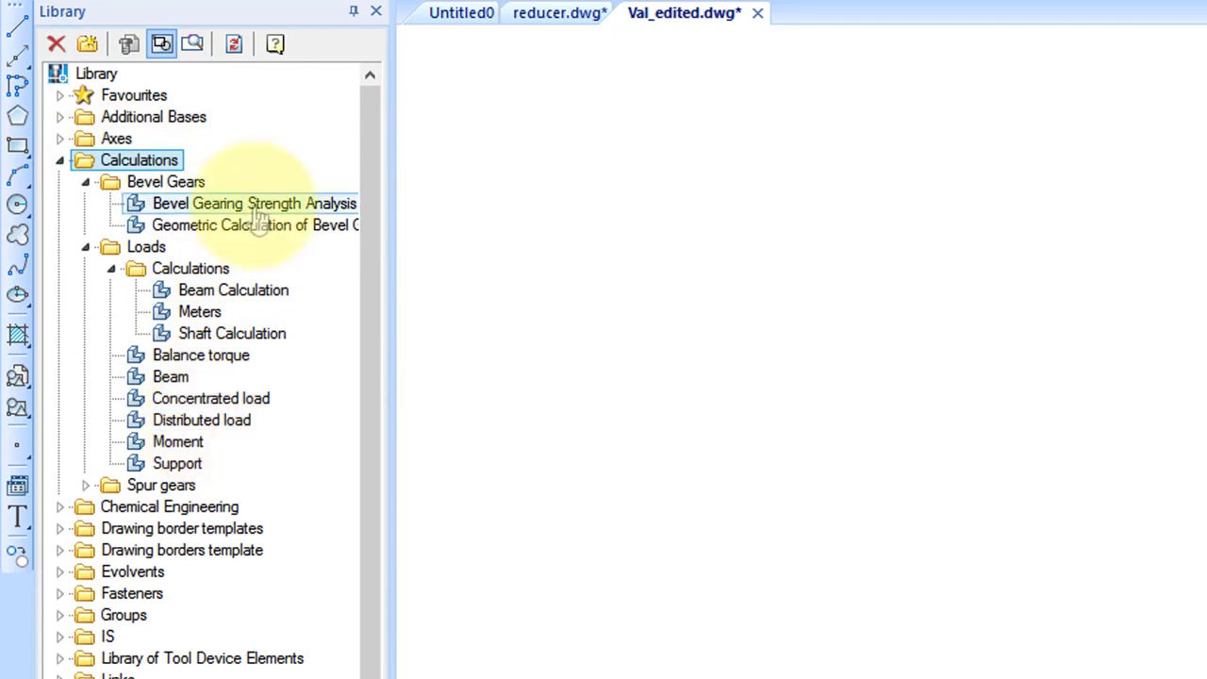
mouse_move(261, 215)
mouse_down()
mouse_move(405, 213)
mouse_move(660, 271)
mouse_up()
click(602, 270)
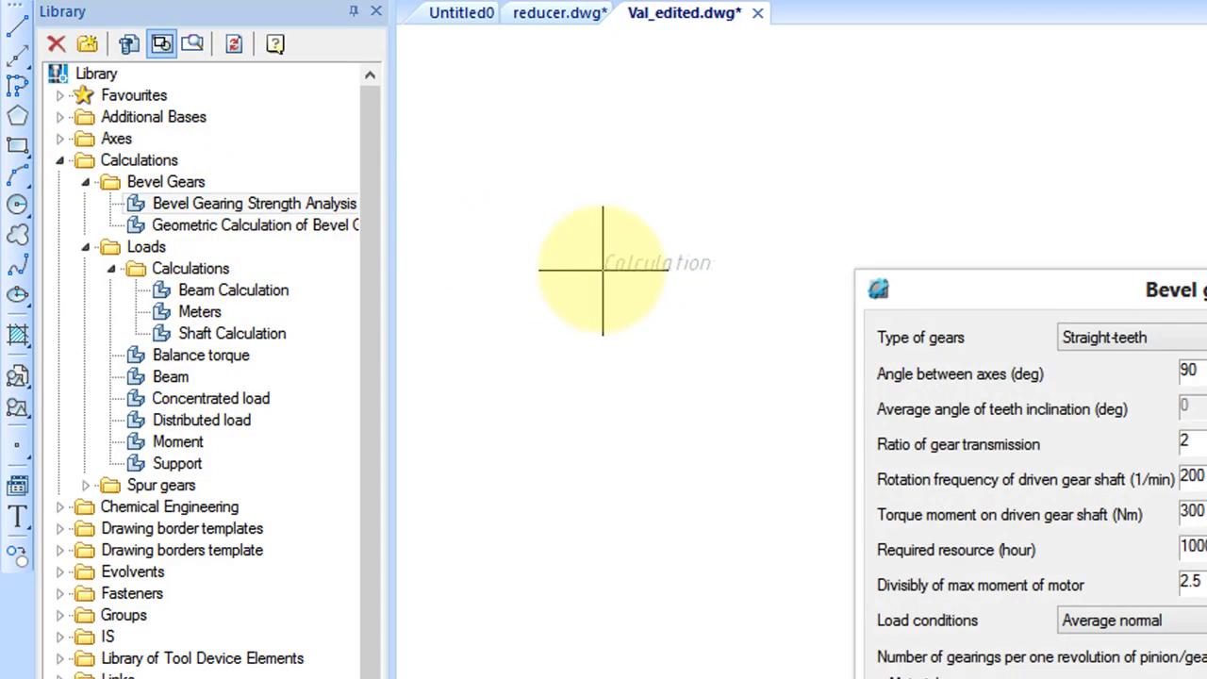
drag(948, 301, 623, 328)
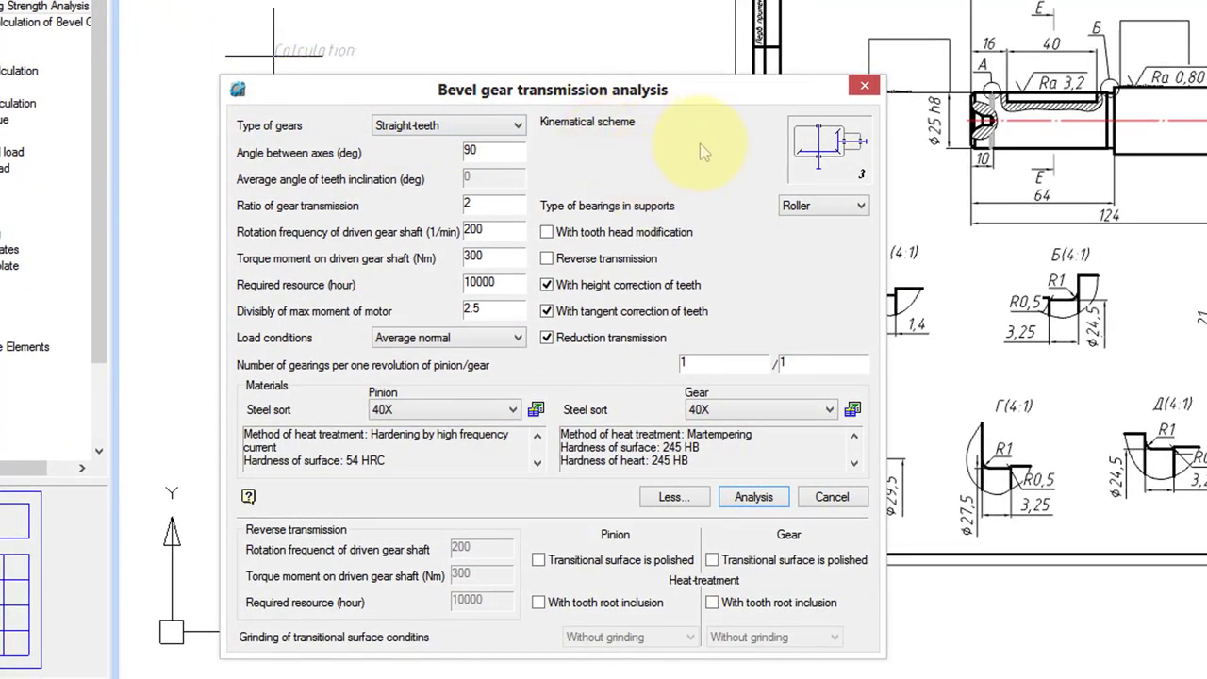
Step: Run the bevel gear transmission analysis with the preset straight-teeth parameters and accept the results
click(754, 497)
drag(830, 79, 545, 139)
click(685, 528)
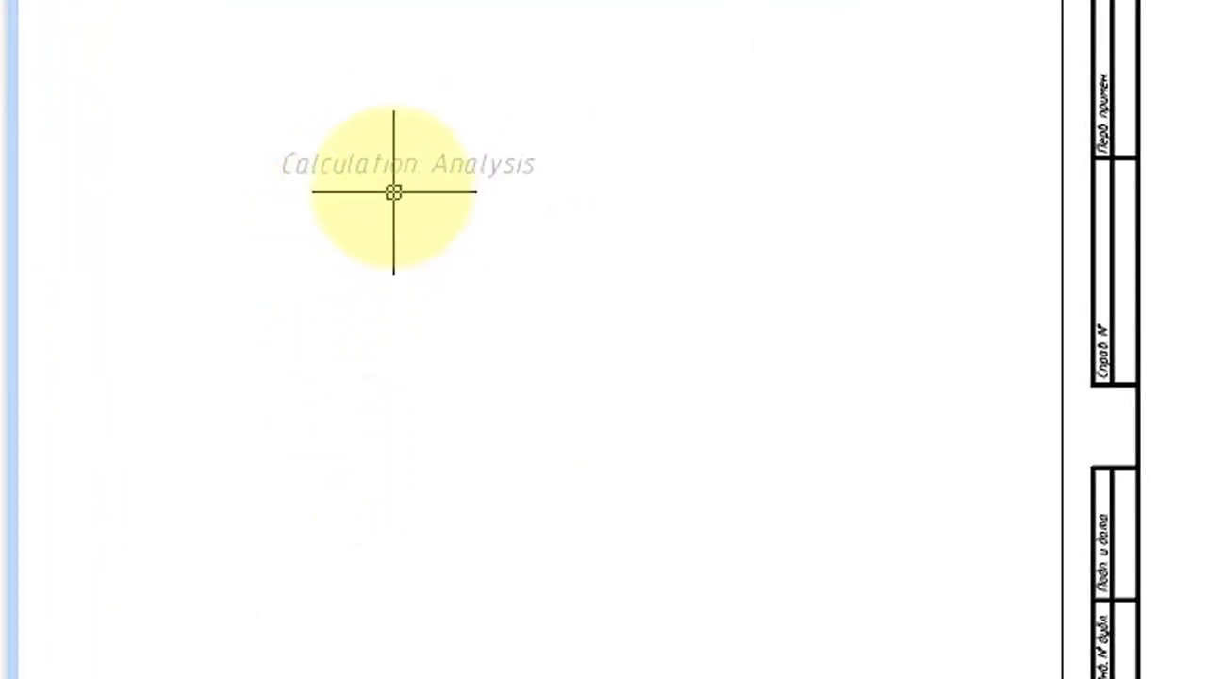
Step: Reopen the placed calculation to review its analysis results and input parameters, and close it without changes
double_click(392, 176)
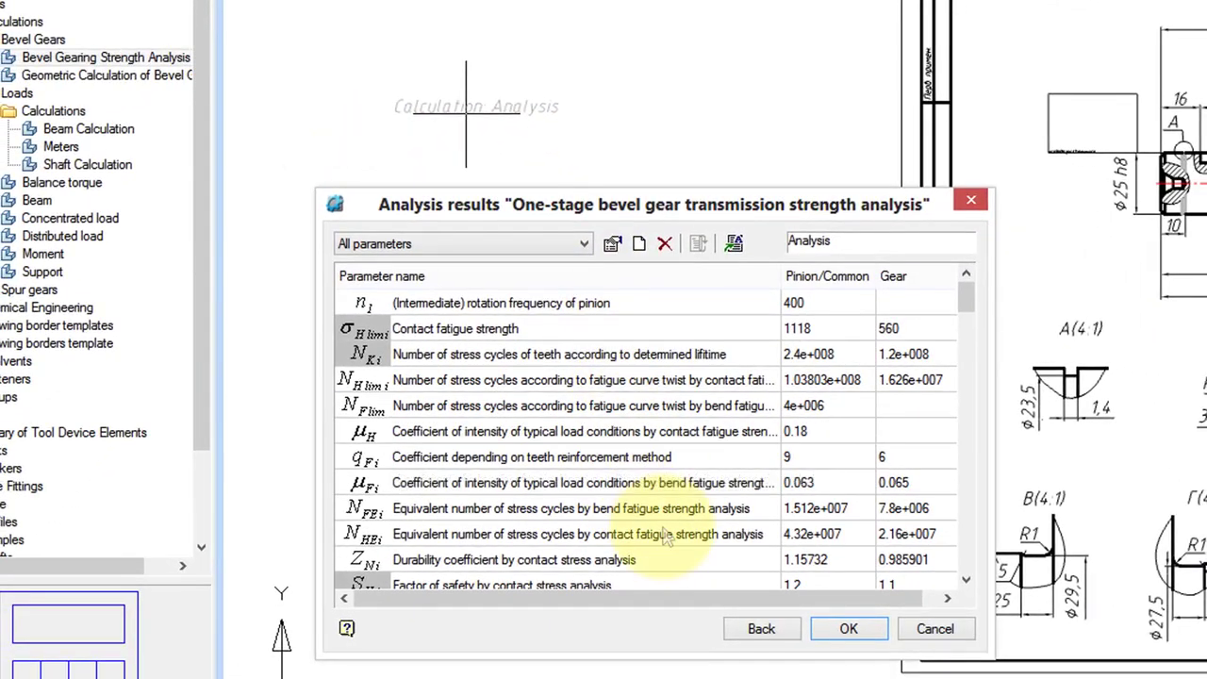
click(762, 628)
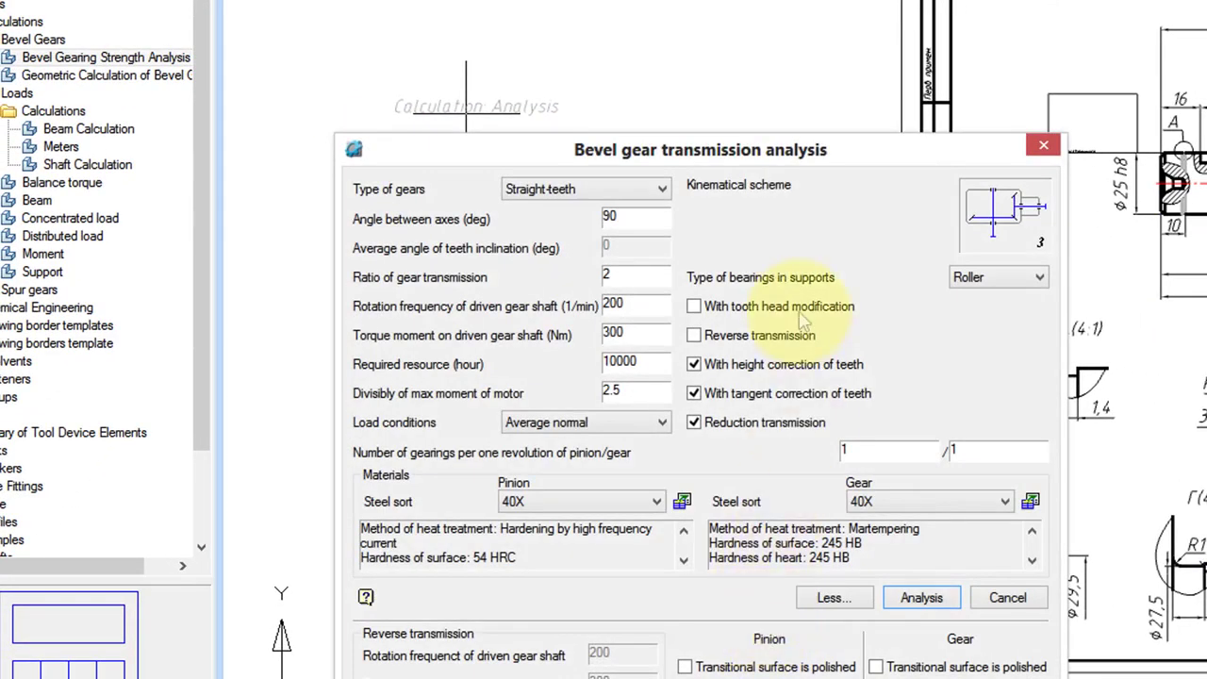
click(1044, 145)
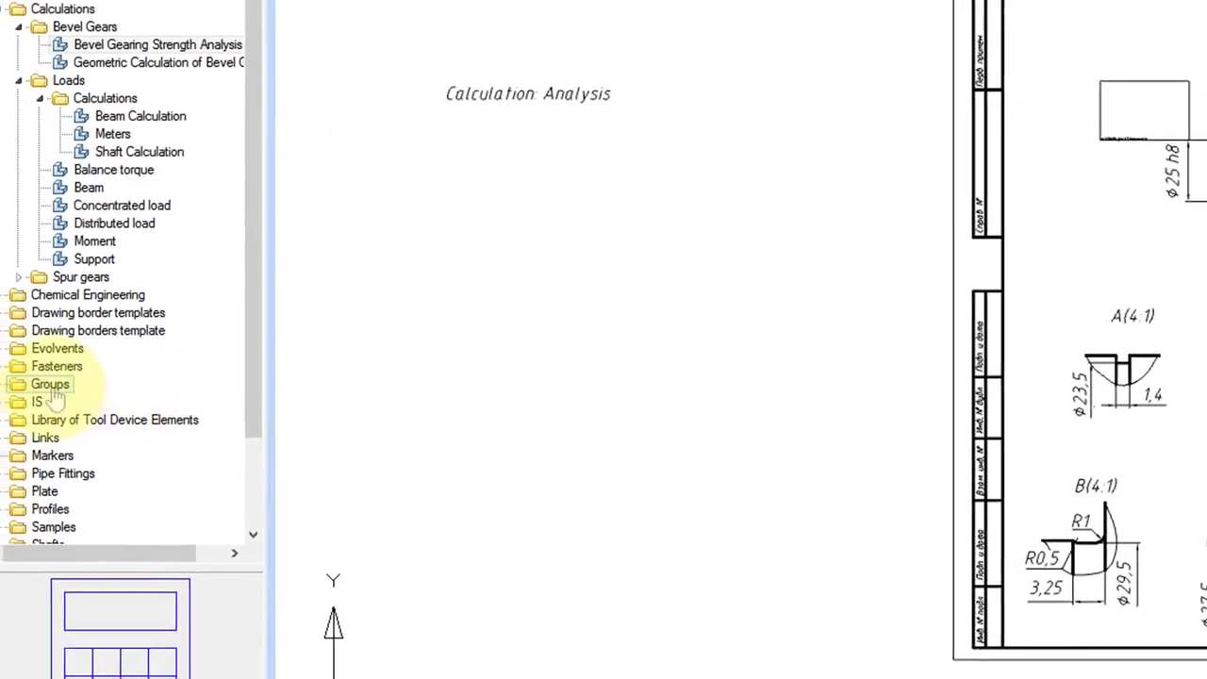
Step: Insert the Main stamp ISO title block from the library's Title block templates beside the shaft drawing, leaving its fields empty
click(49, 300)
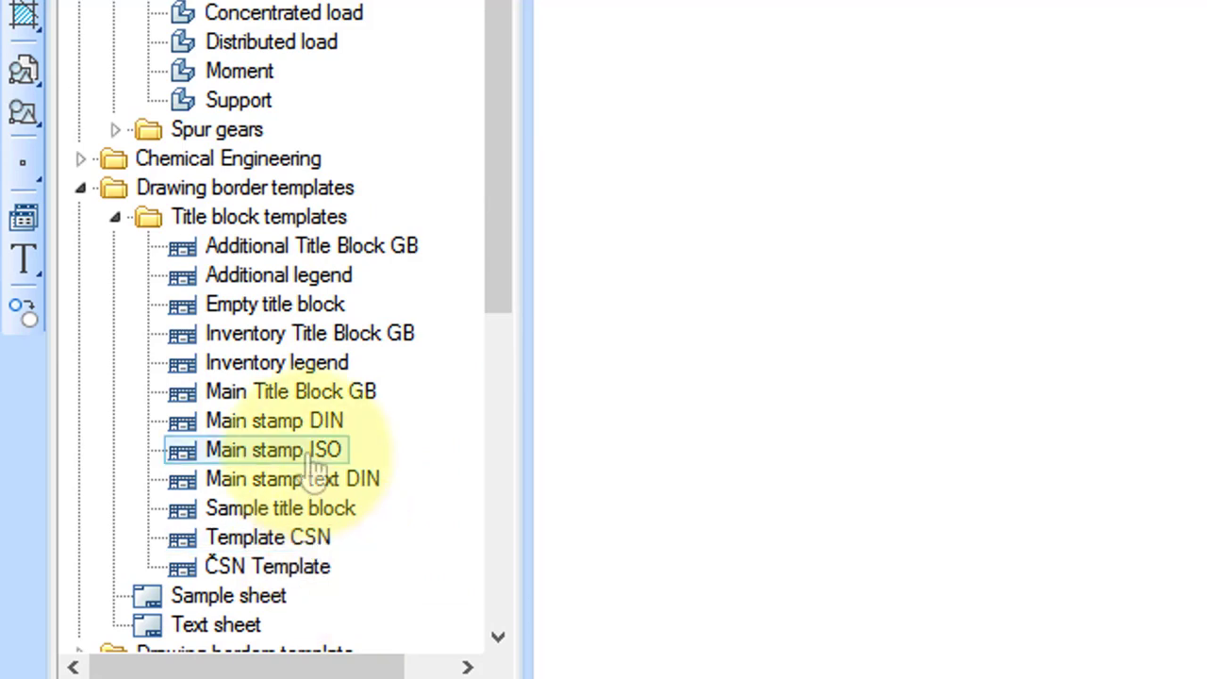
drag(309, 459, 746, 412)
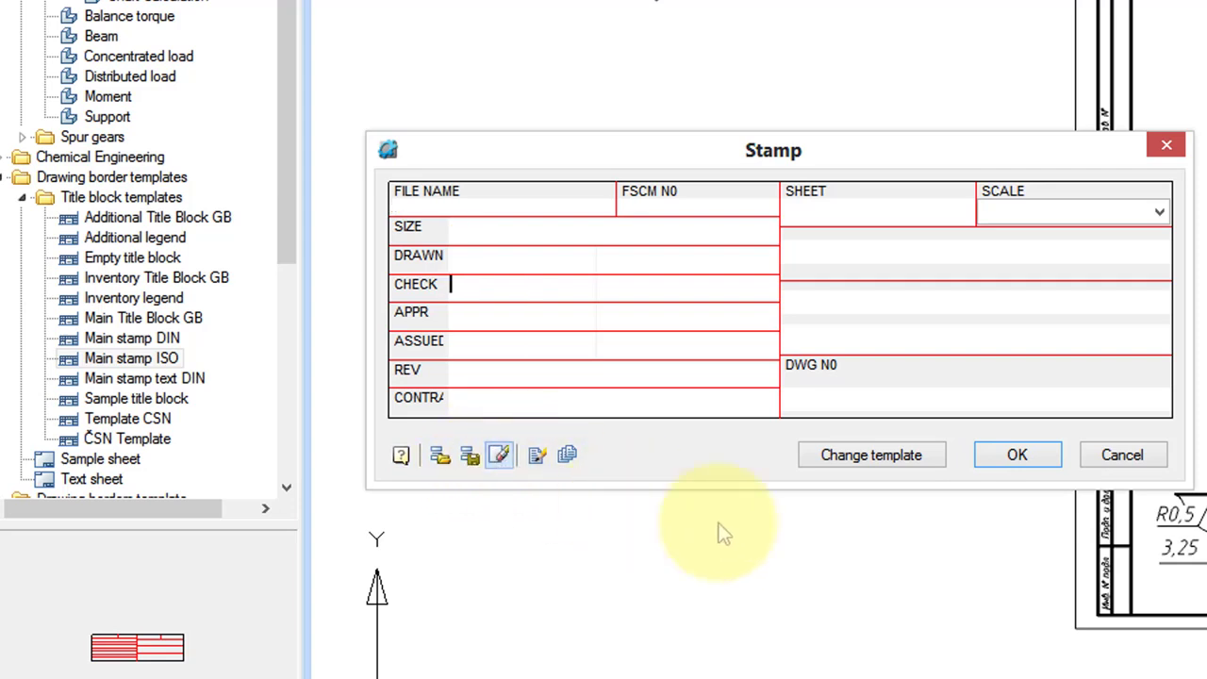
click(1016, 455)
click(459, 405)
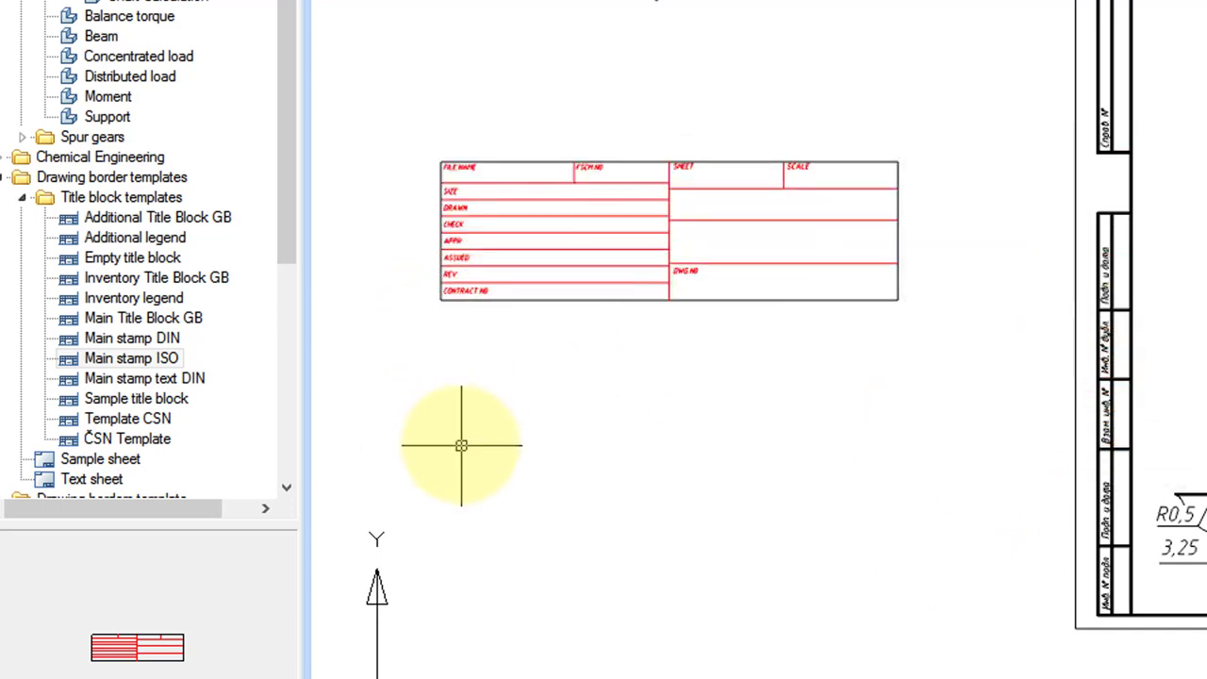
double_click(566, 212)
drag(1003, 110, 697, 303)
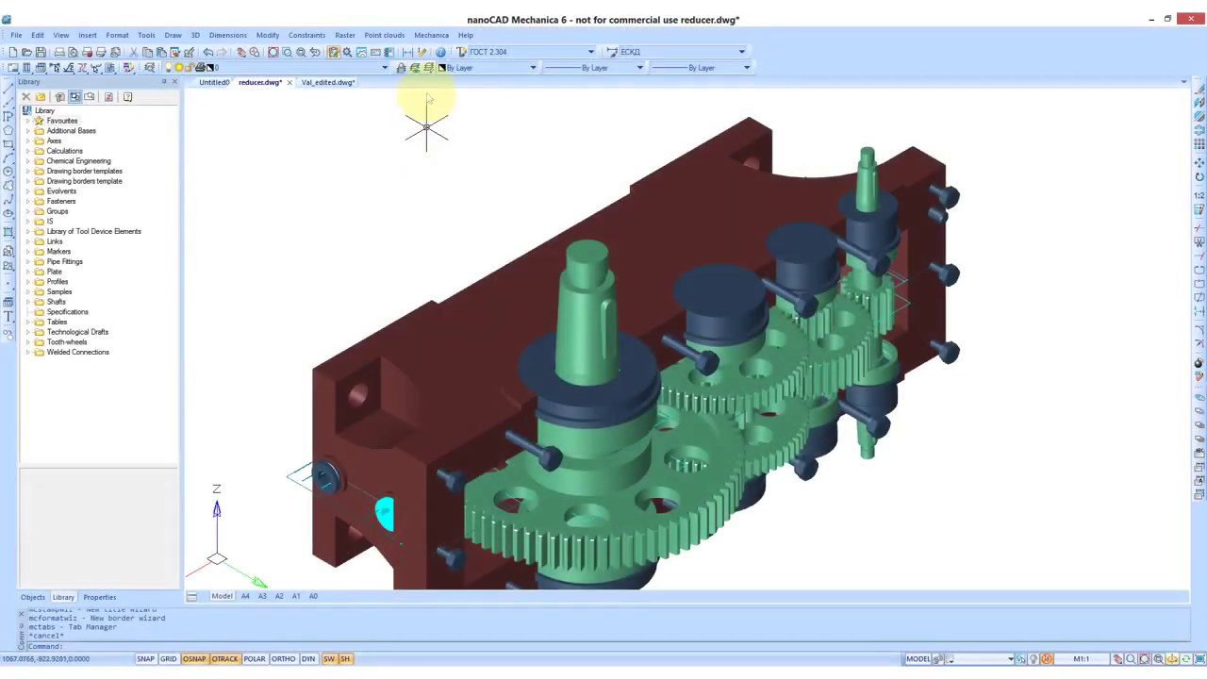
click(430, 37)
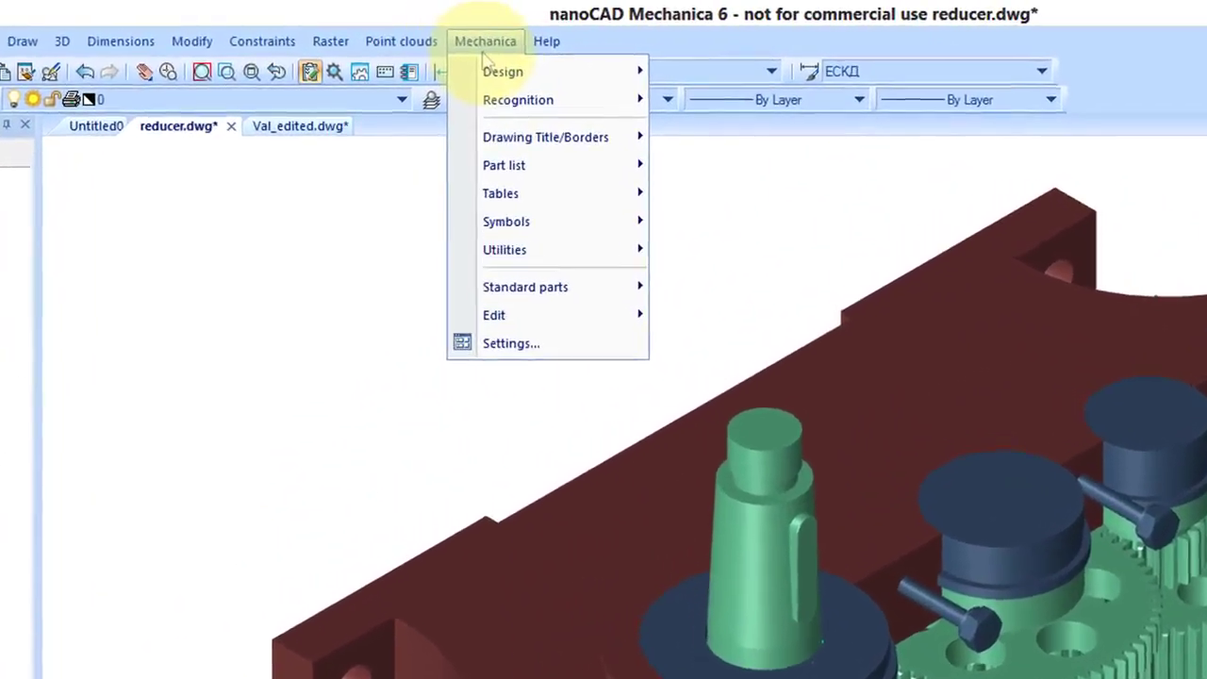
mouse_move(491, 73)
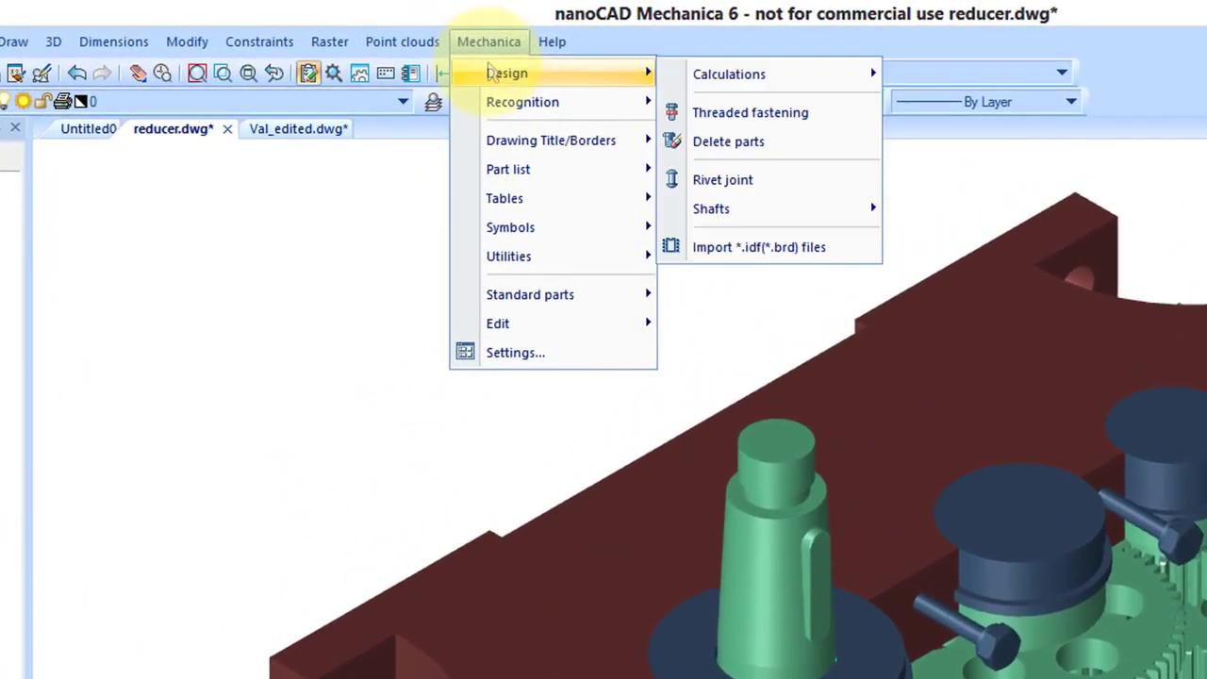
mouse_move(764, 83)
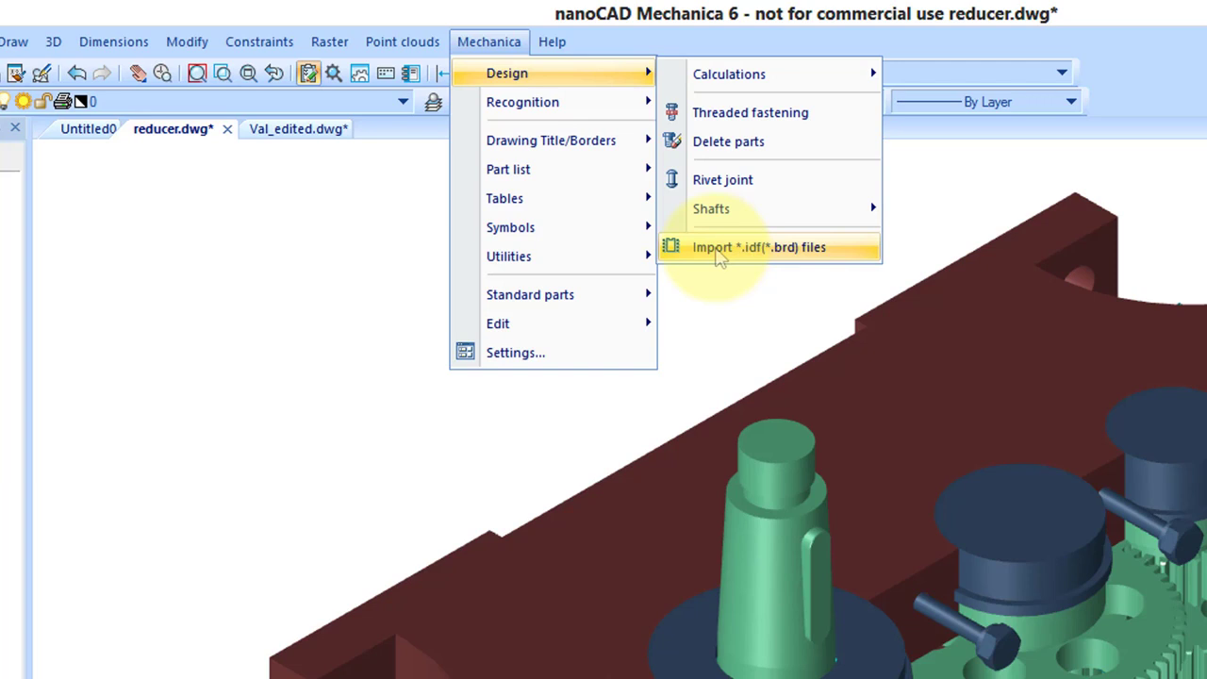
mouse_move(604, 113)
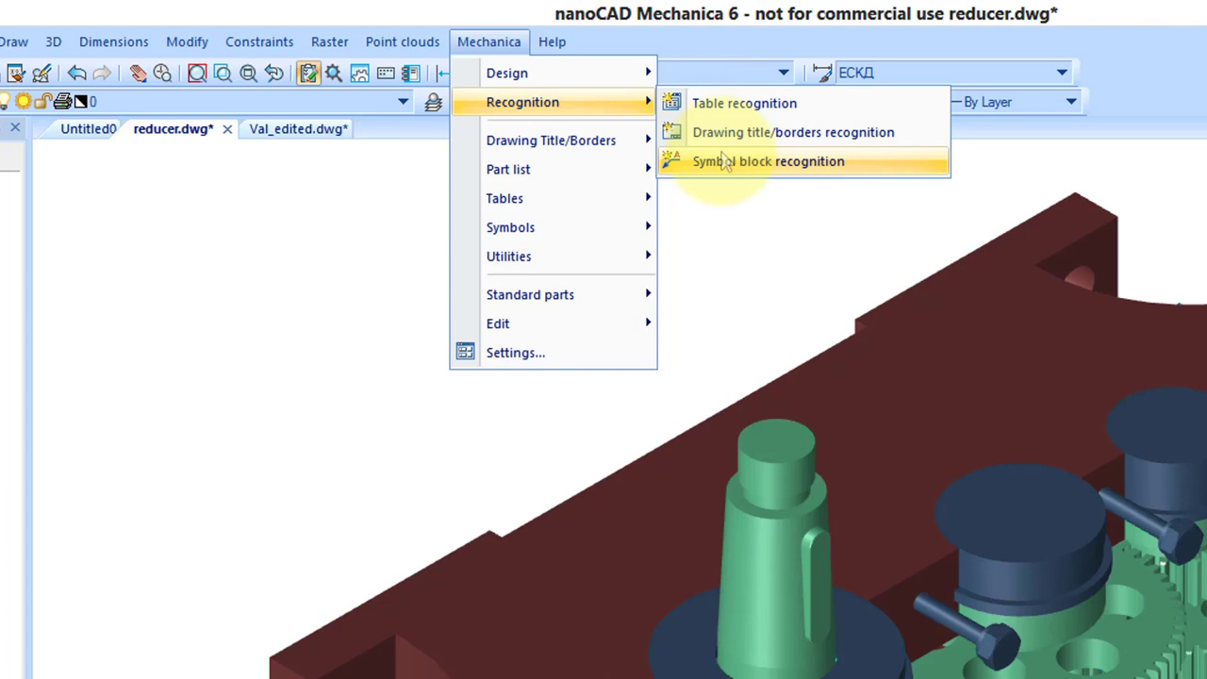
mouse_move(596, 146)
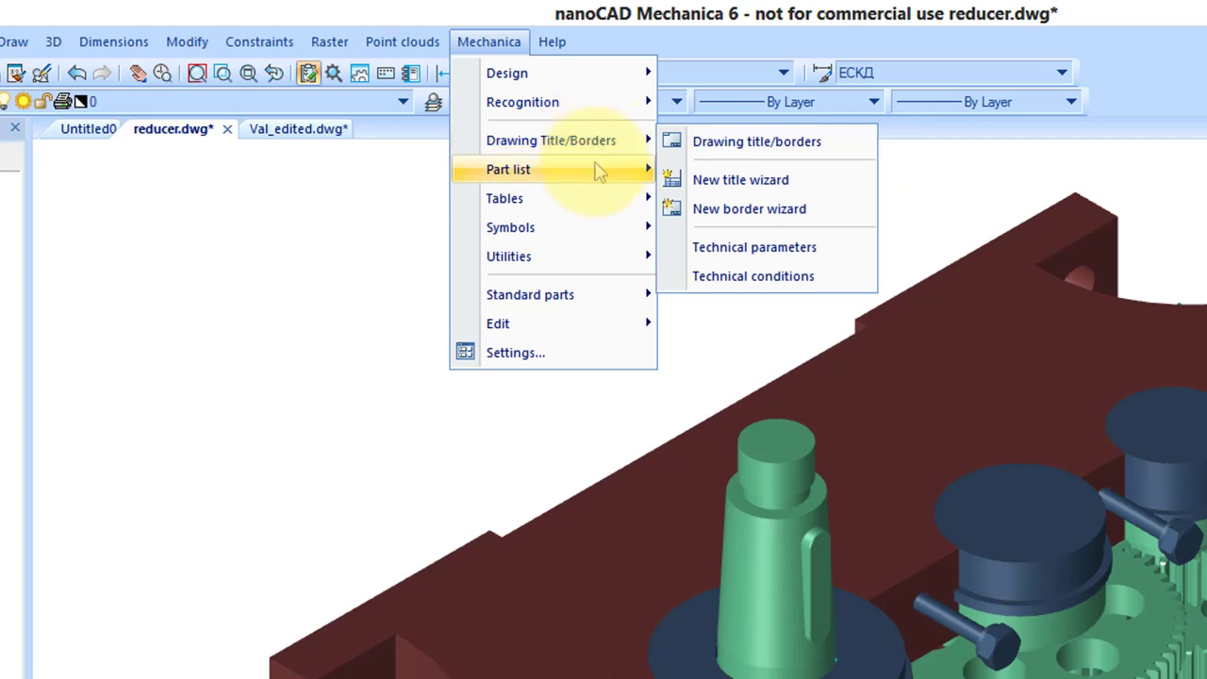
mouse_move(603, 205)
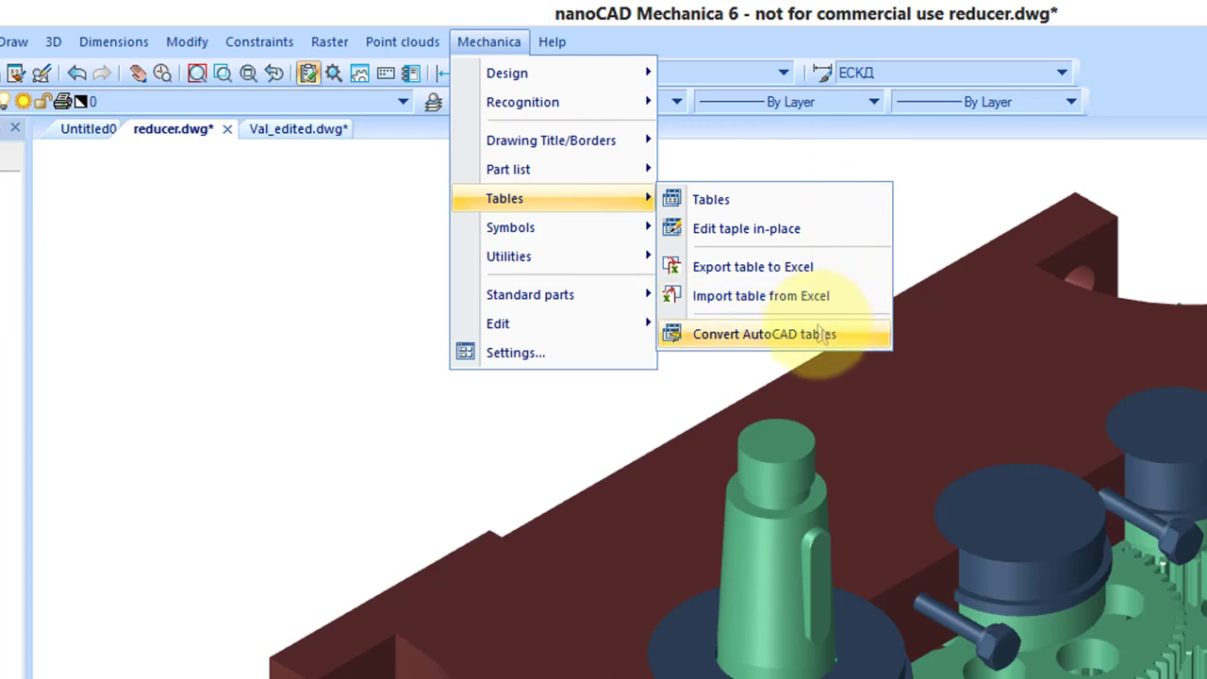
mouse_move(528, 227)
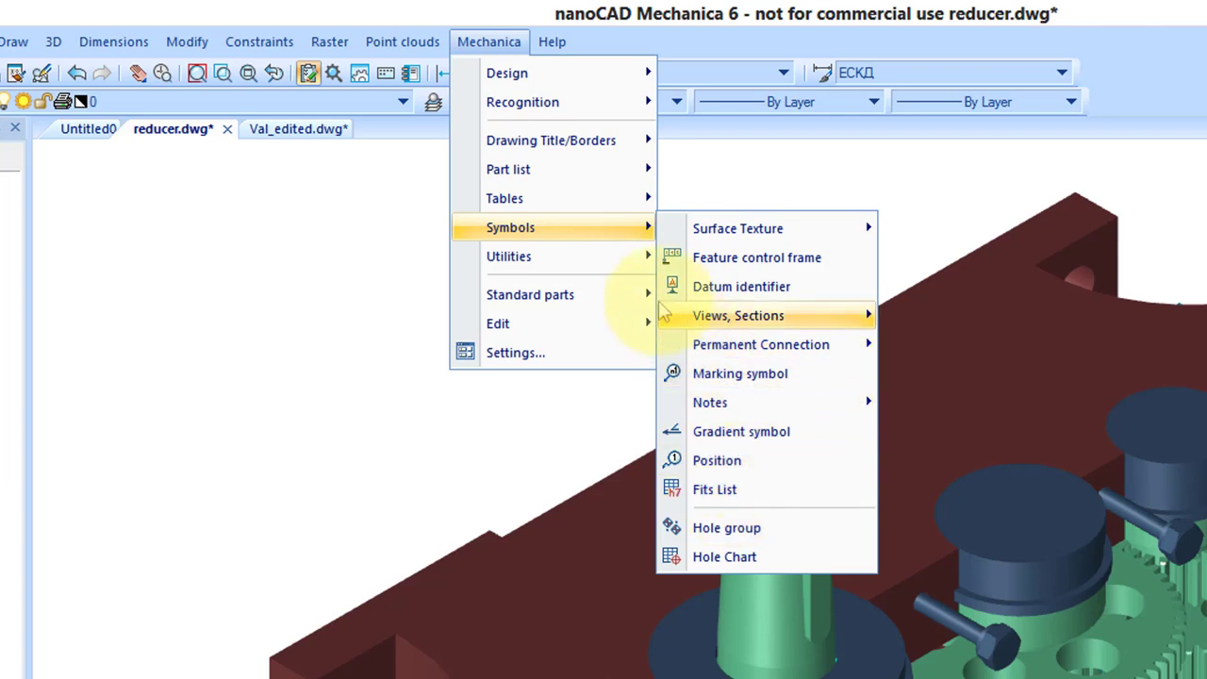
mouse_move(623, 260)
mouse_move(728, 268)
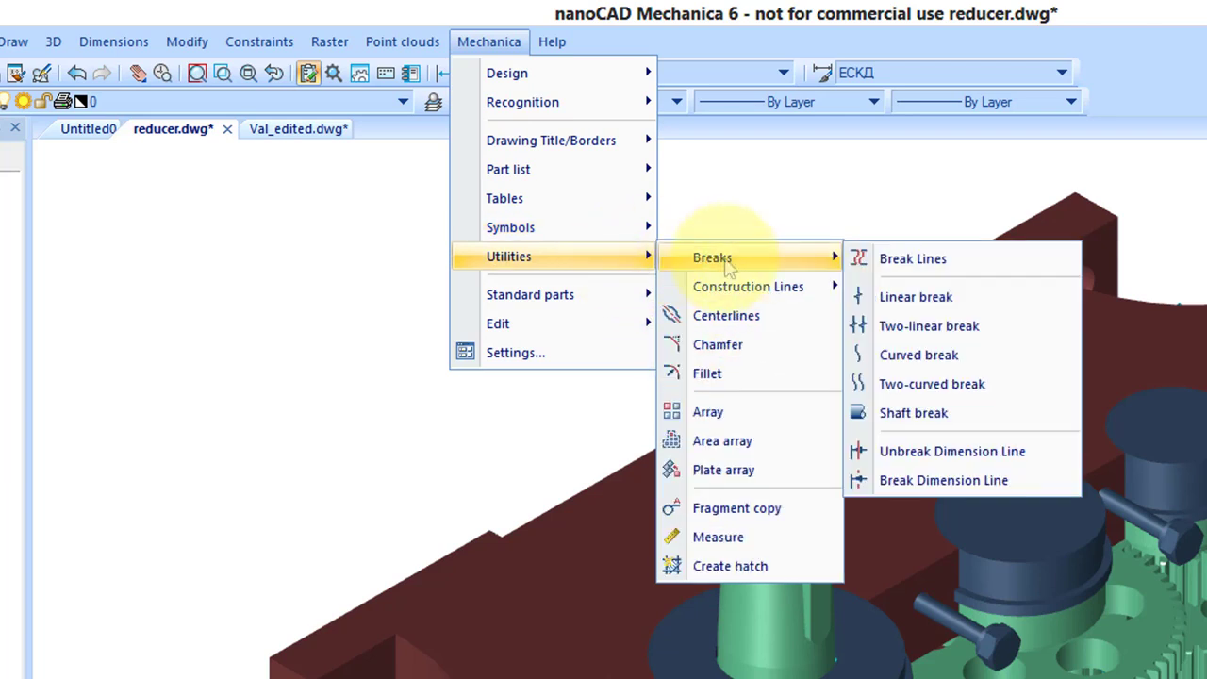
mouse_move(739, 293)
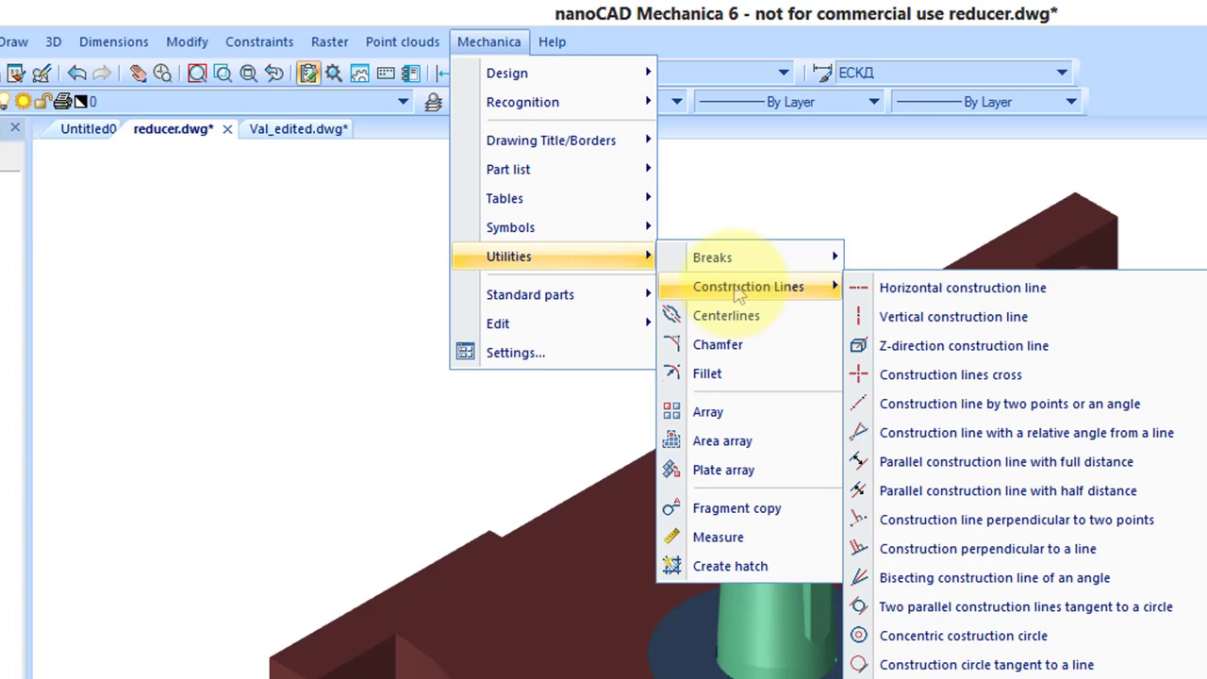
mouse_move(613, 307)
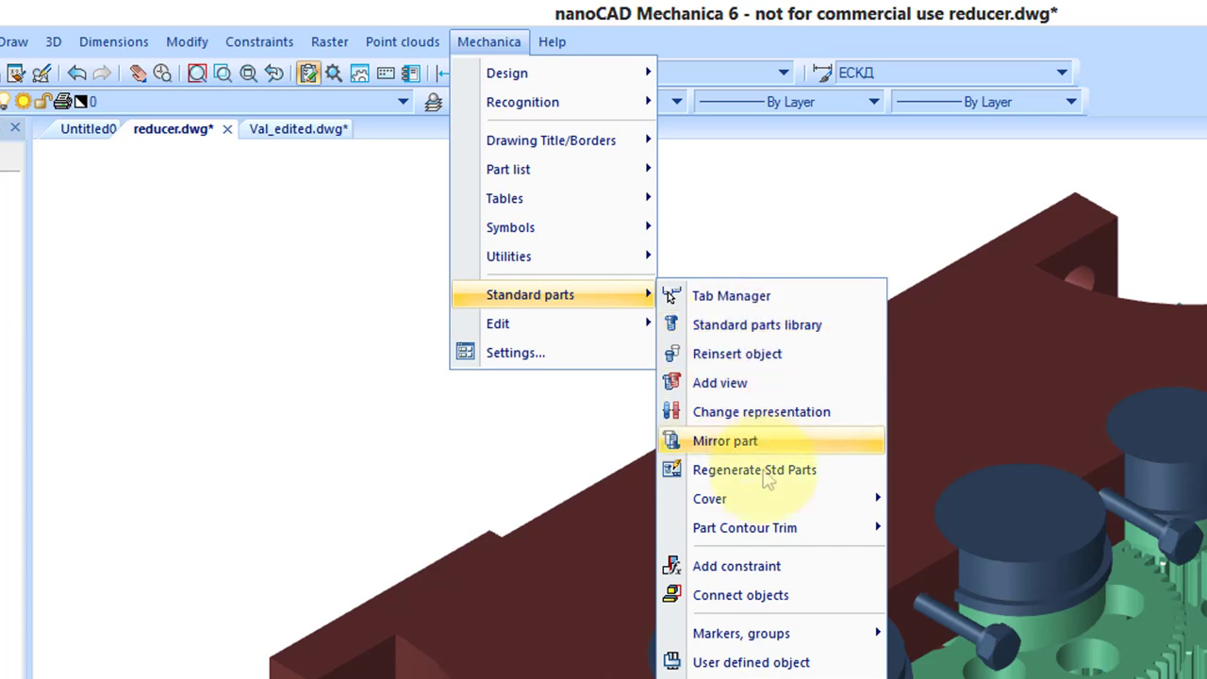
mouse_move(625, 329)
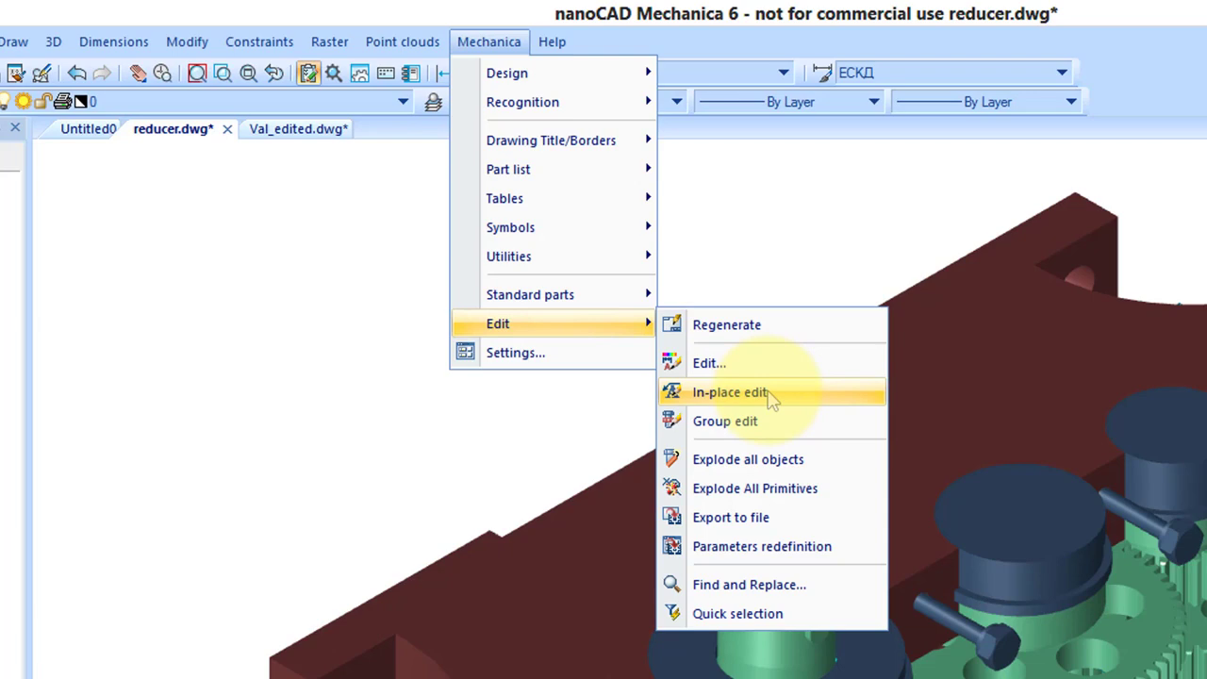
Step: Open the Mechanica settings and examine the design standard choice, Beam calculations, Dimensions and Drawing borders options, and the special features
click(614, 359)
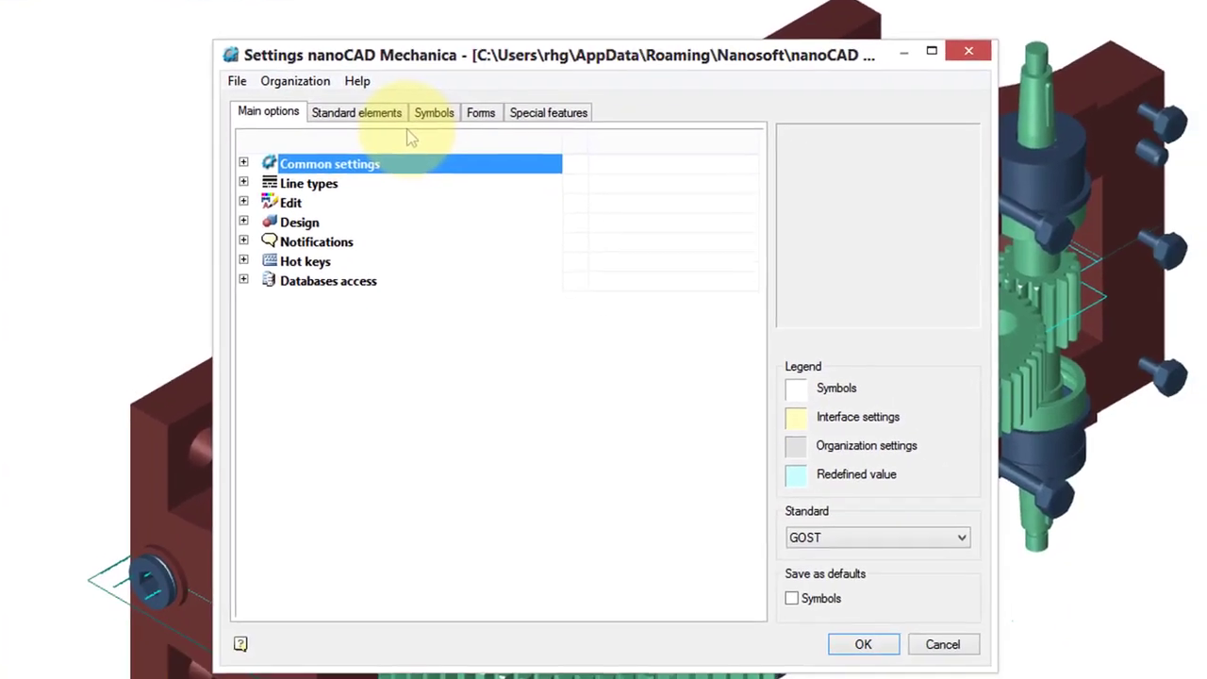
click(929, 514)
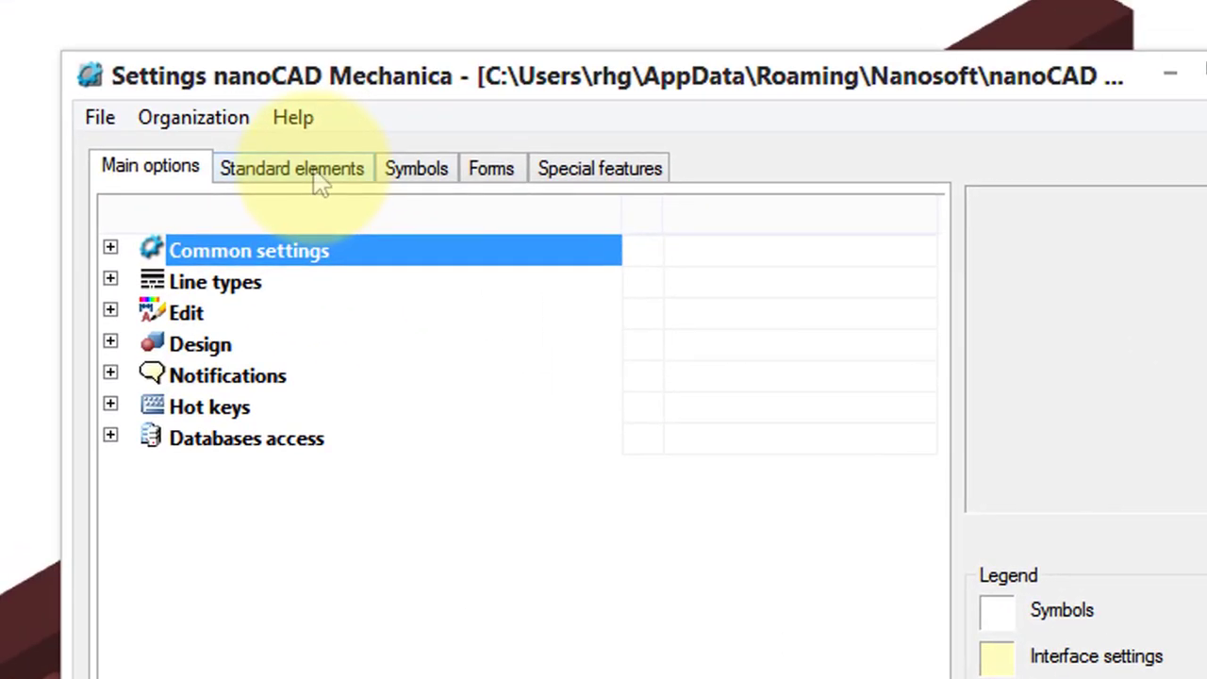
click(319, 179)
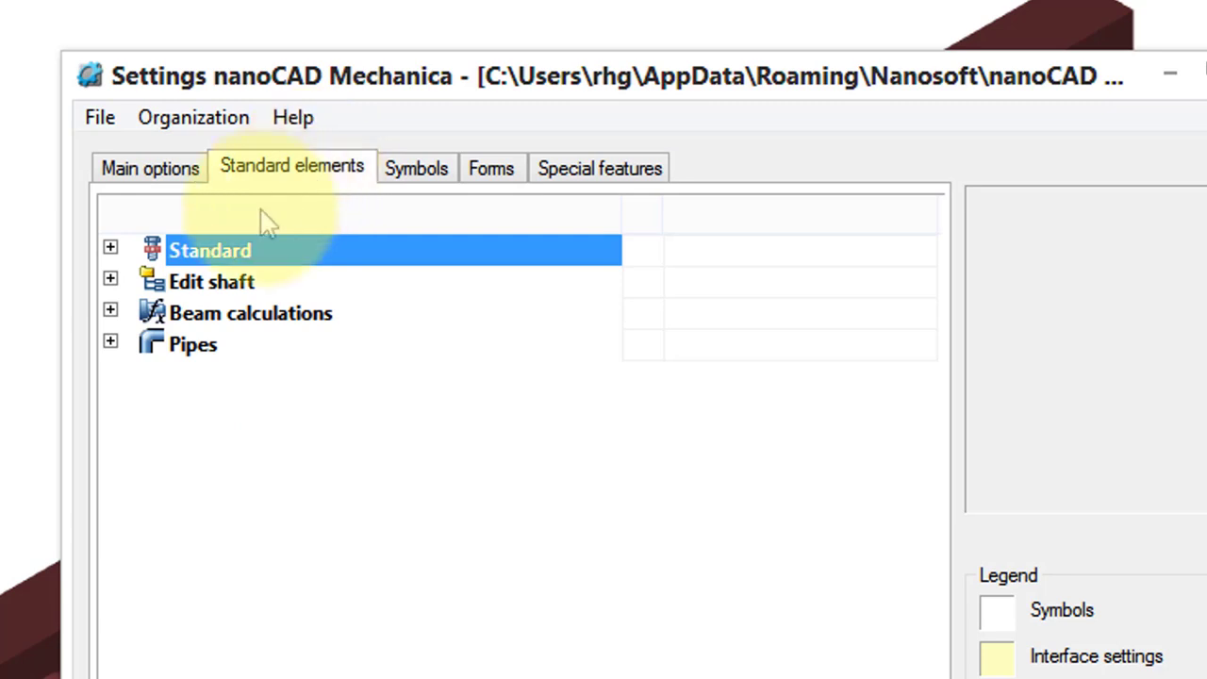
click(110, 279)
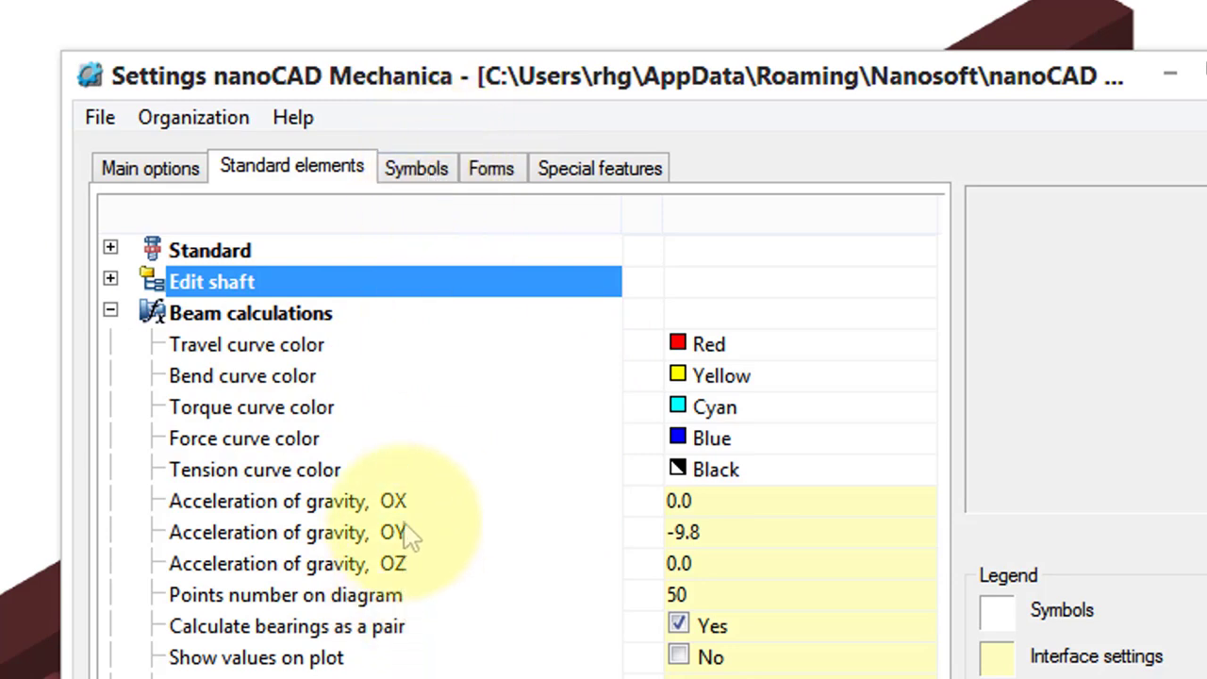
click(406, 171)
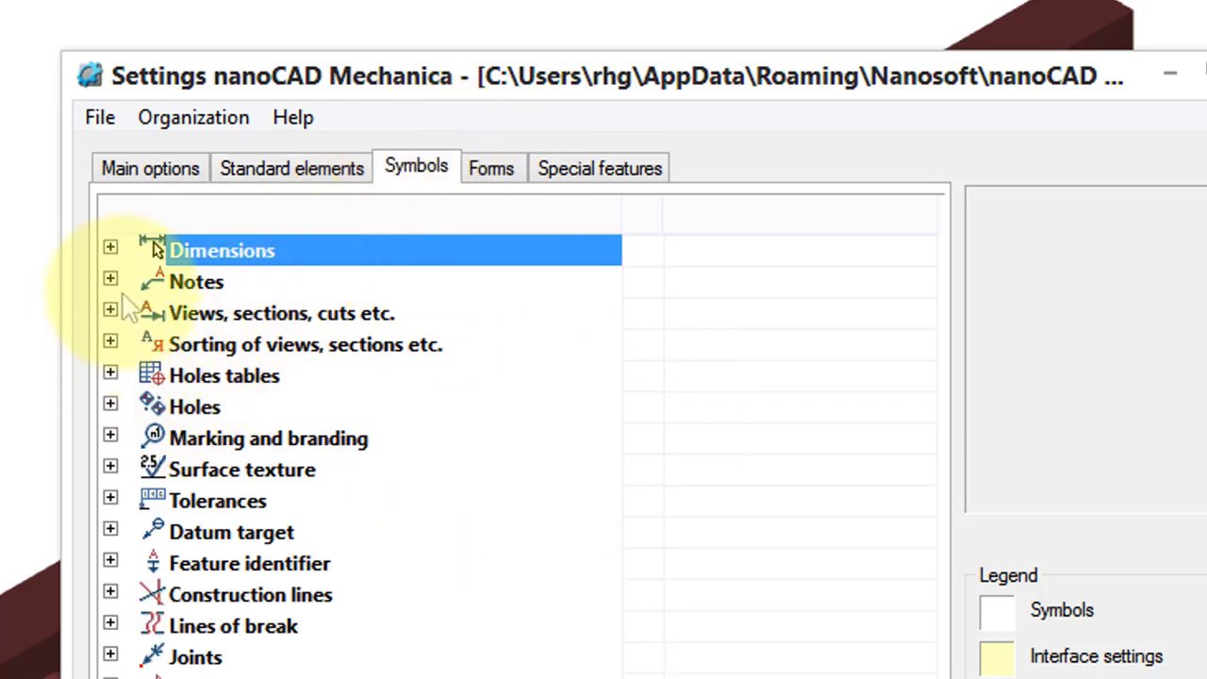
click(110, 247)
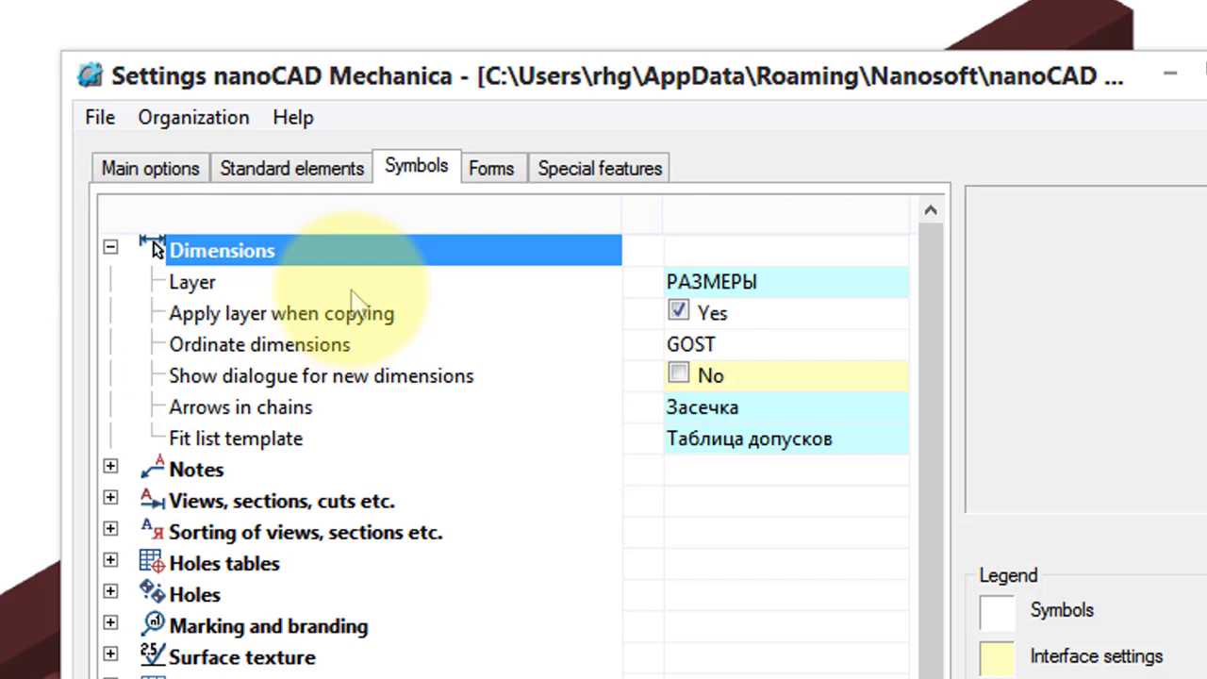
click(488, 167)
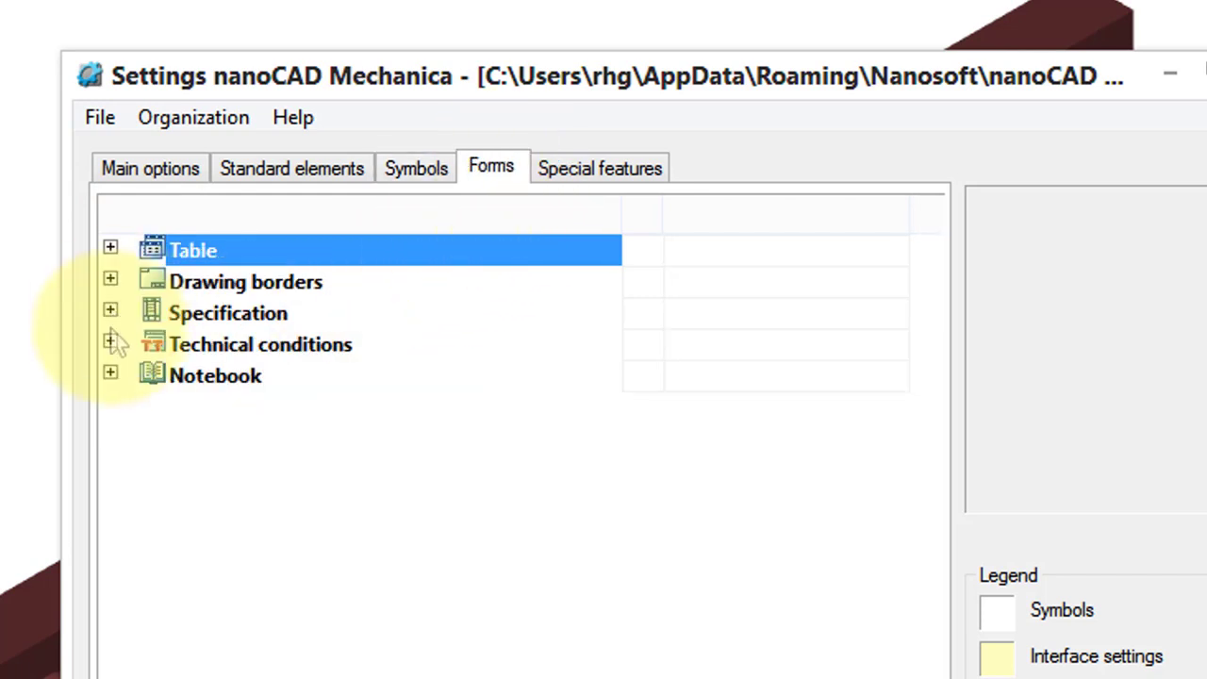
click(110, 280)
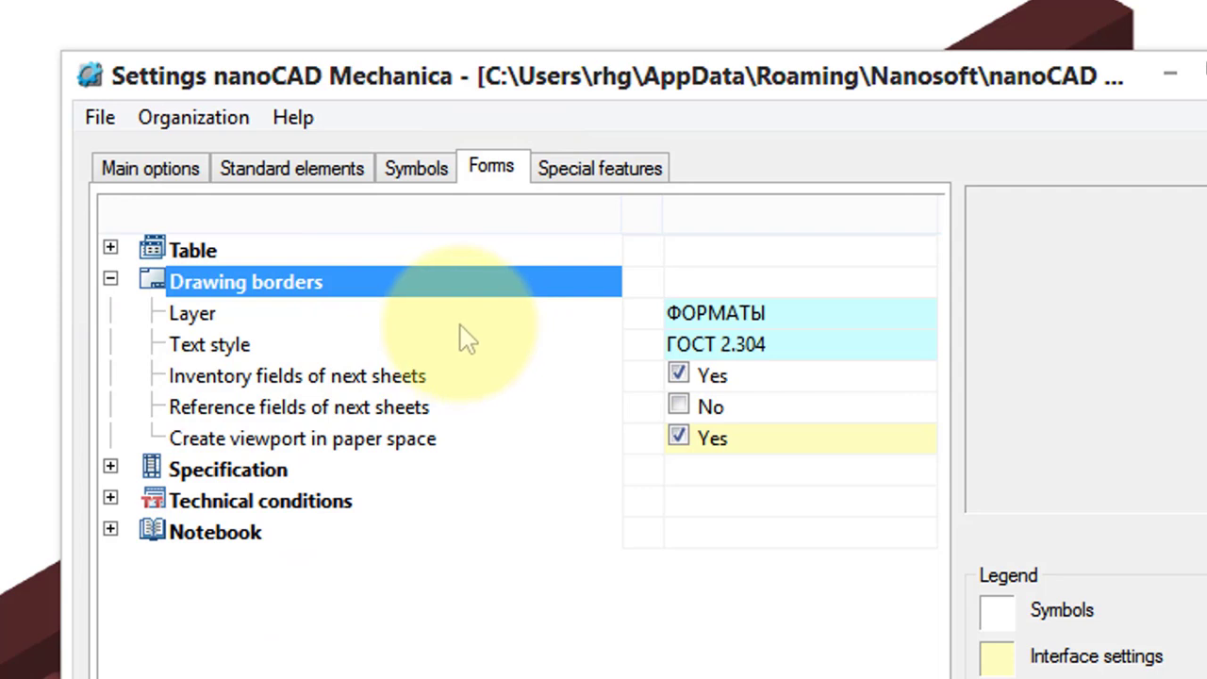
click(611, 168)
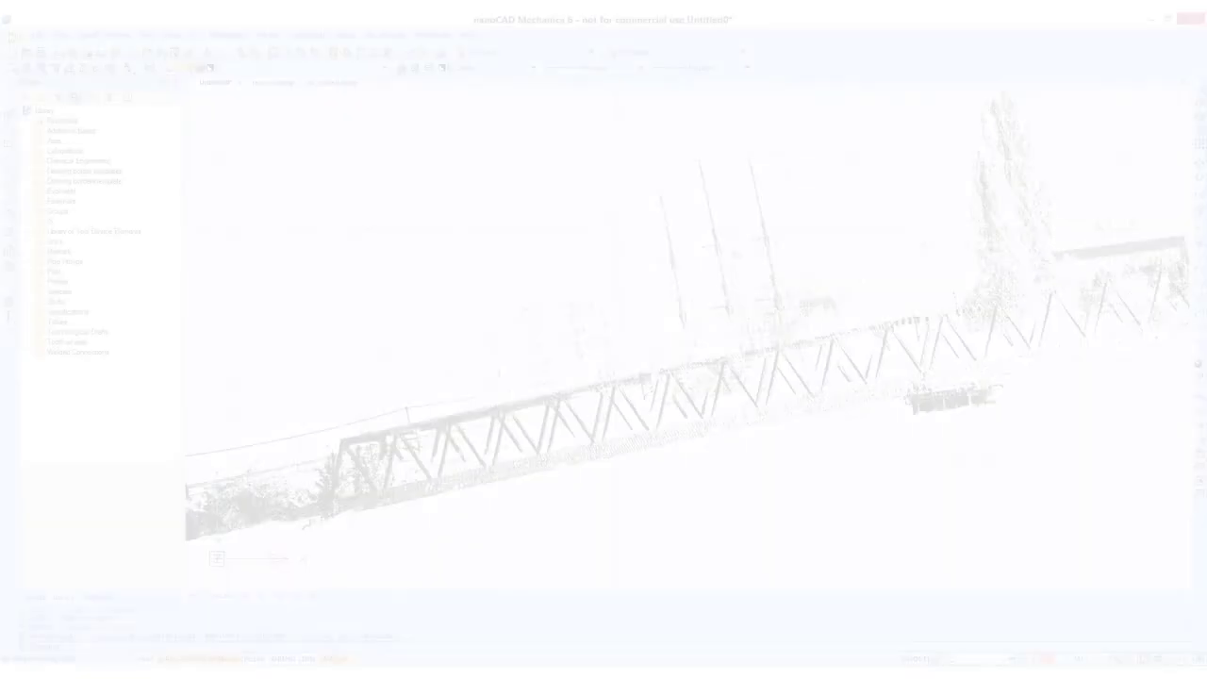
click(14, 35)
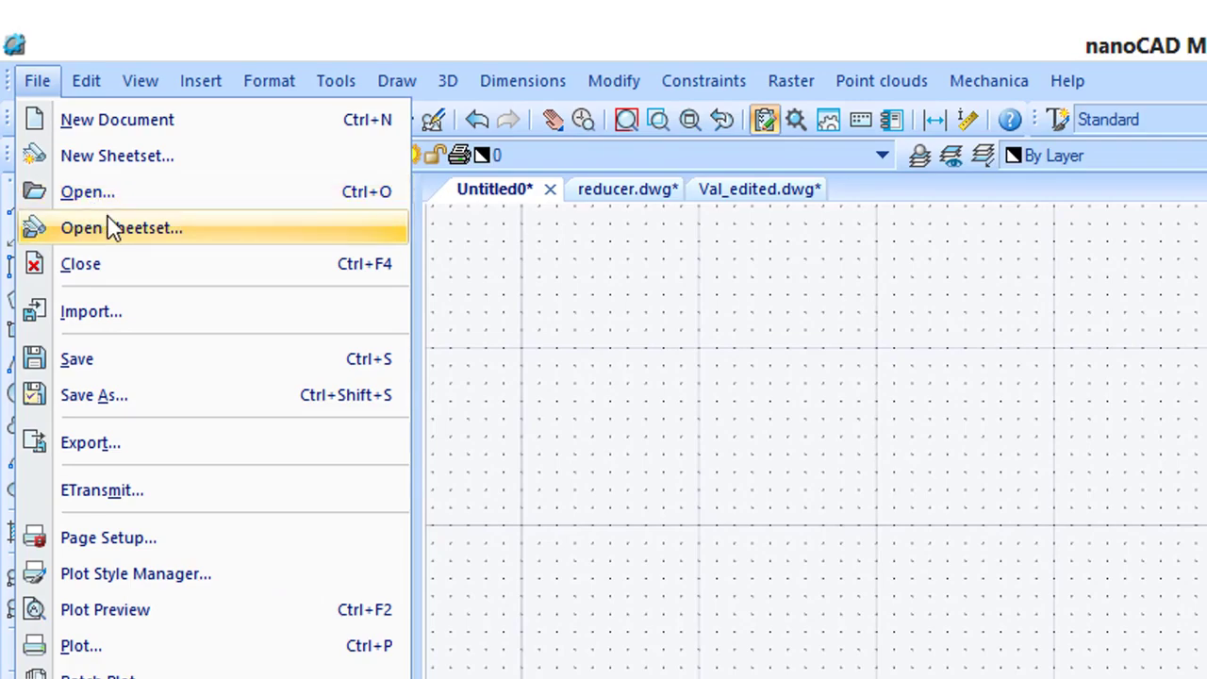
click(792, 81)
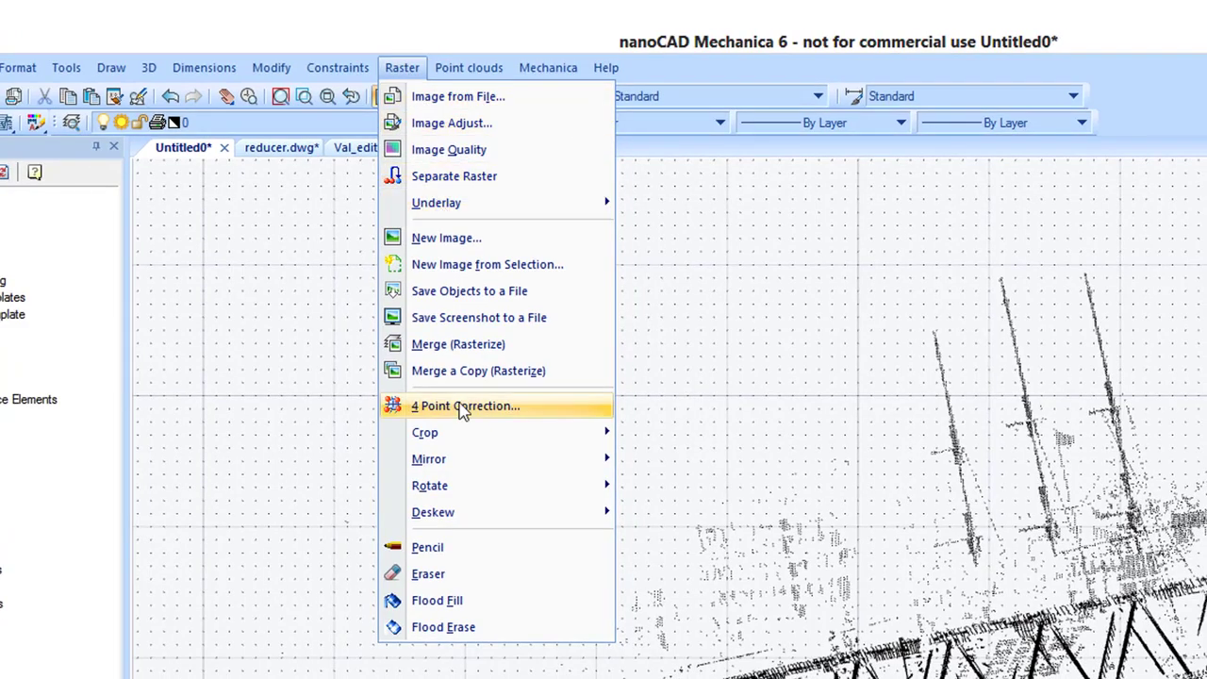
mouse_move(468, 444)
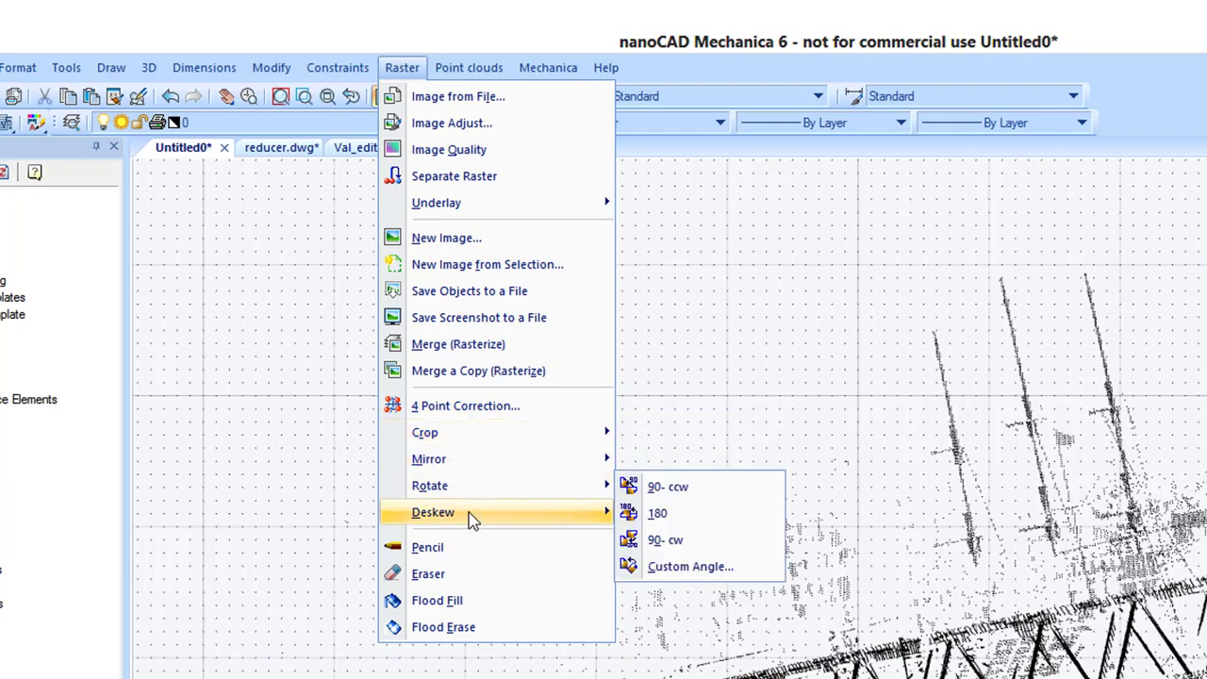
mouse_move(466, 73)
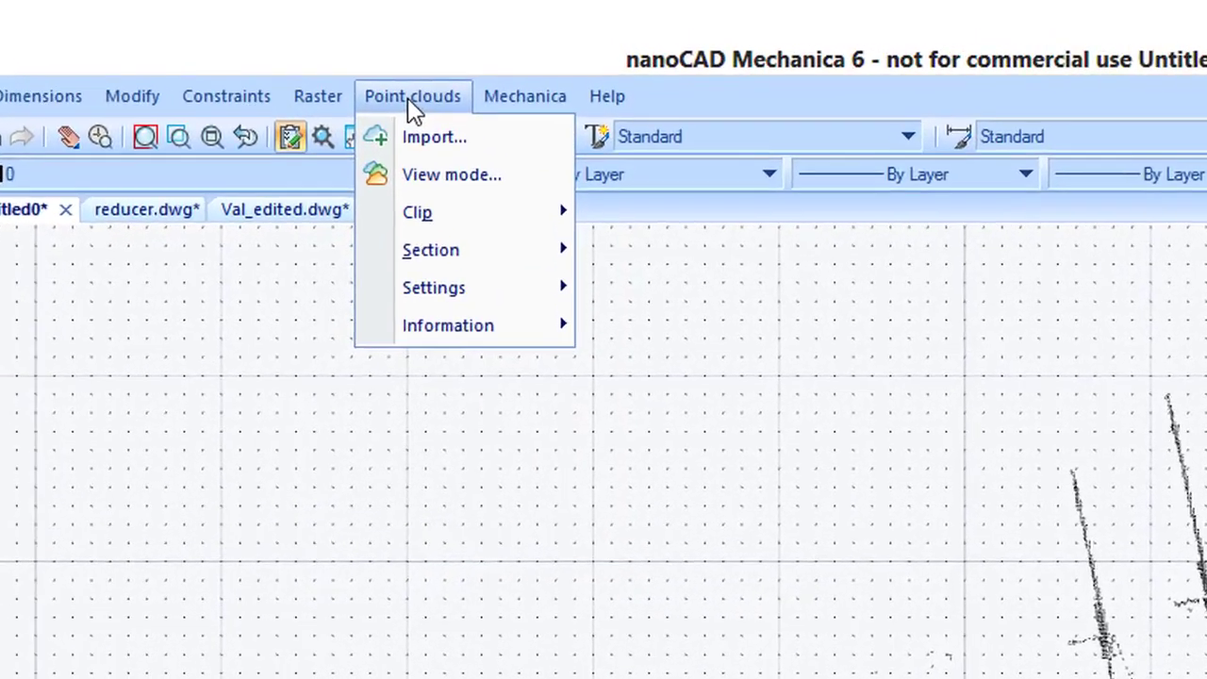
mouse_move(487, 152)
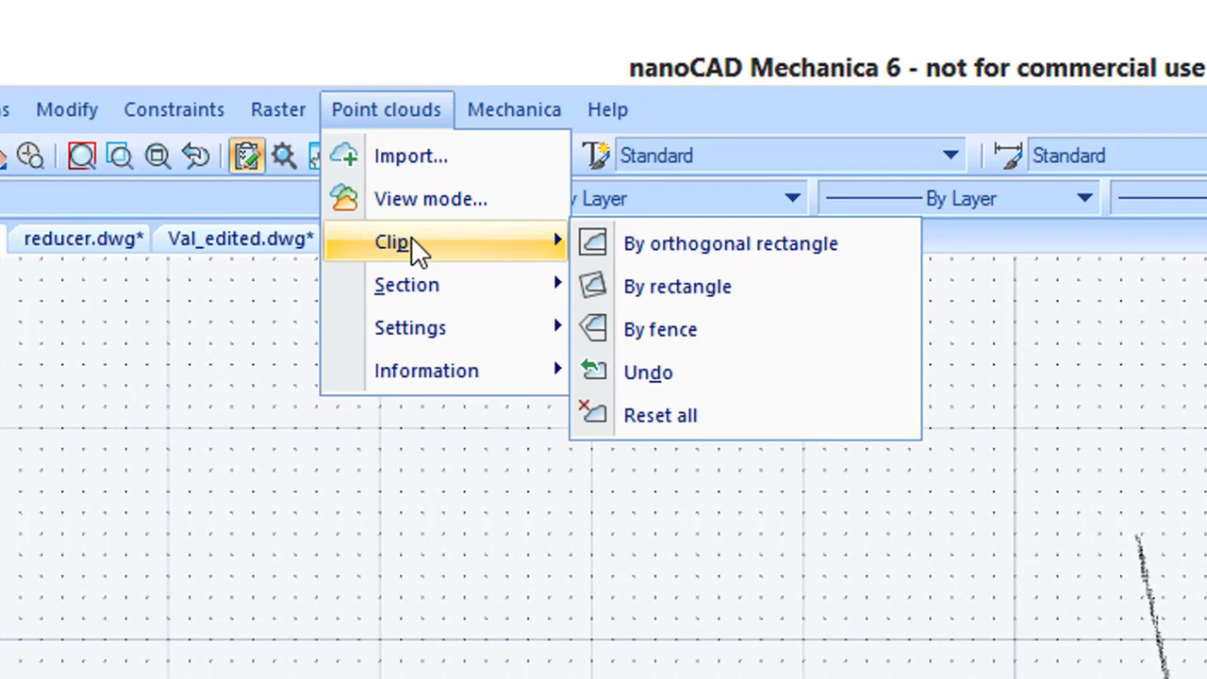
mouse_move(436, 277)
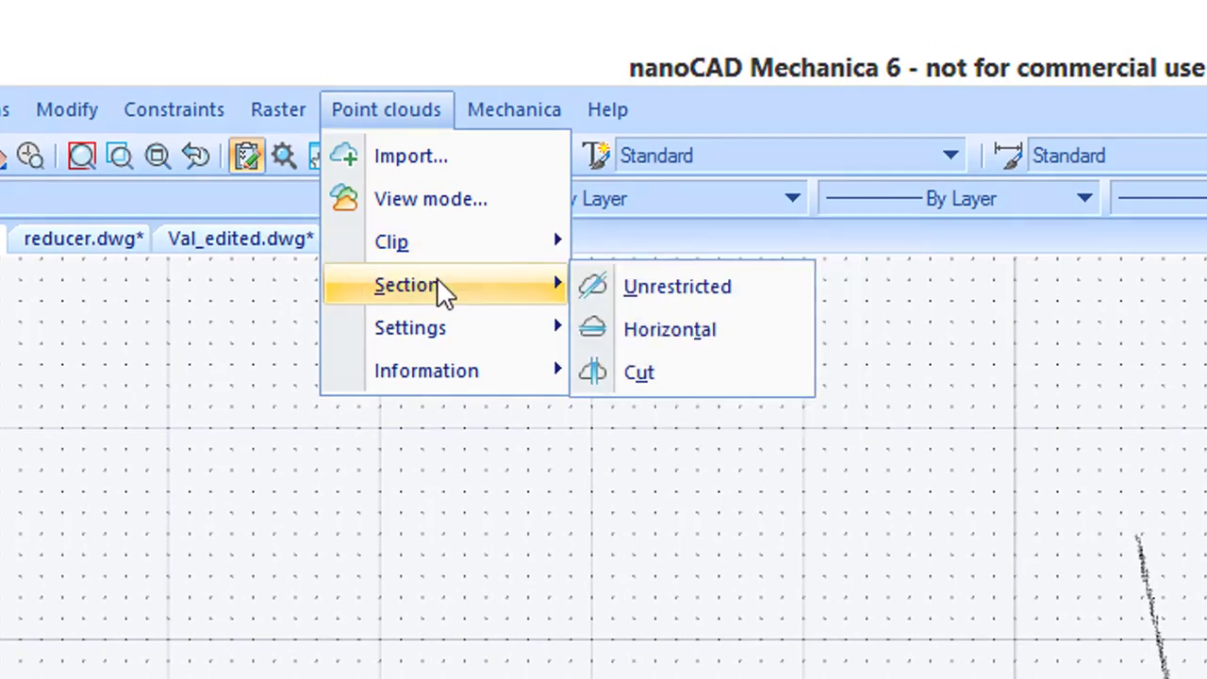